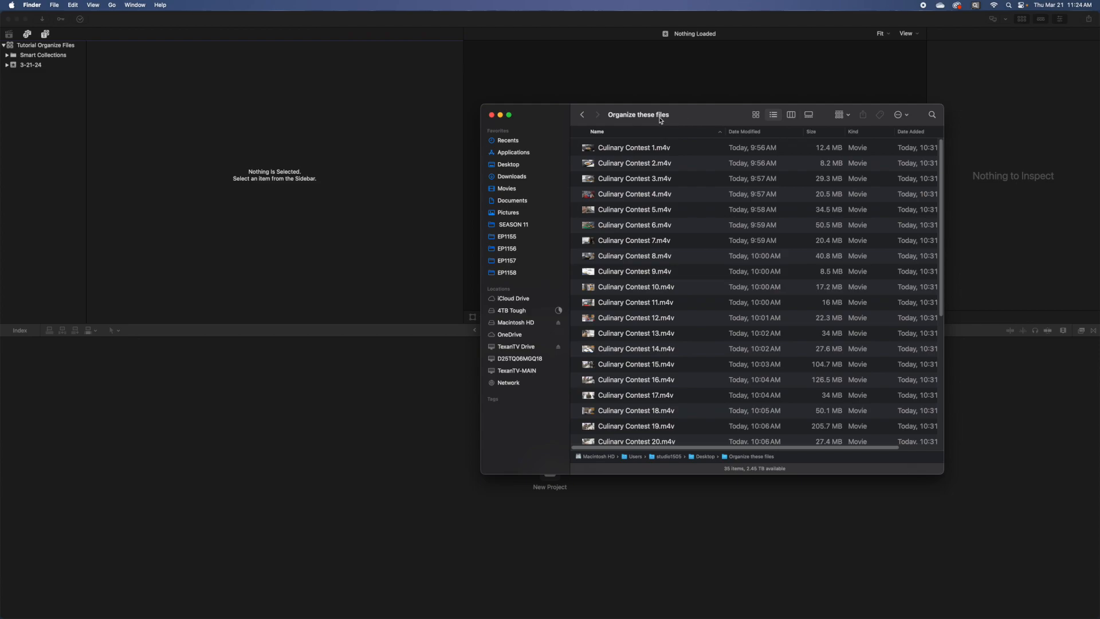
# - Import the "Organize these files" folder from Finder into the 3-21-24 event and return to its clips in Final Cut Pro
pyautogui.click(655, 117)
pyautogui.moveTo(621, 116); pyautogui.dragTo(317, 135)
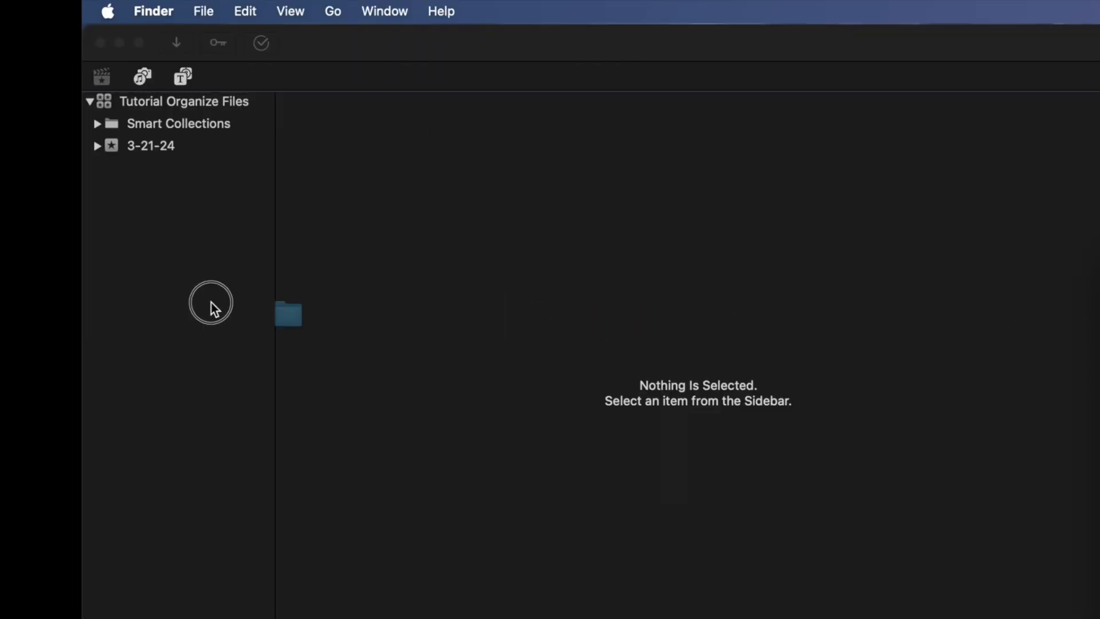
pyautogui.moveTo(147, 156); pyautogui.dragTo(143, 150)
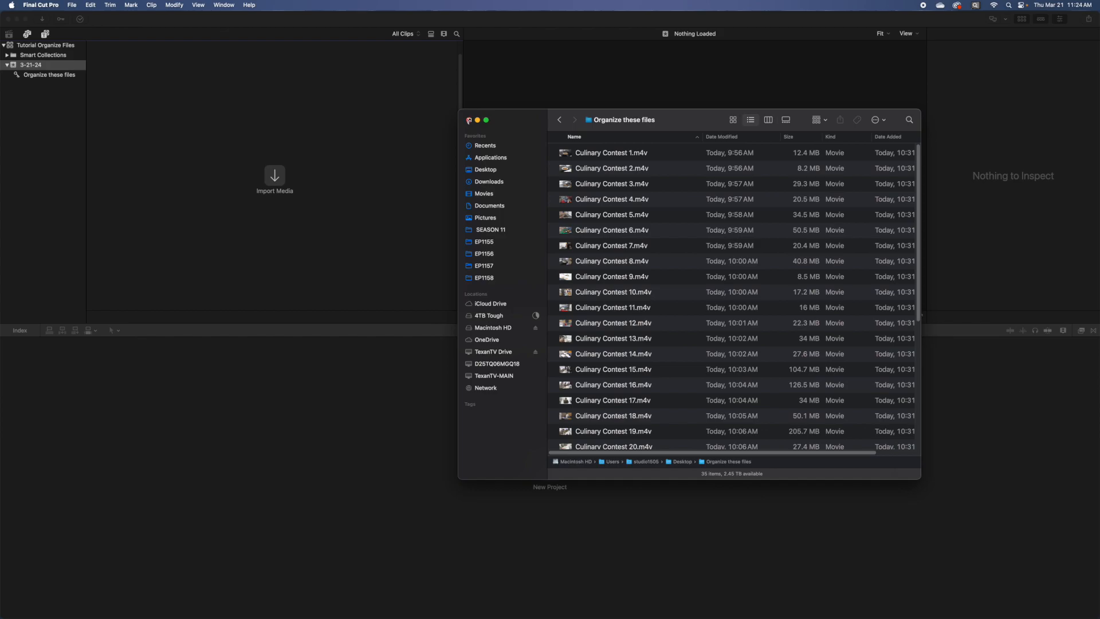
pyautogui.click(405, 421)
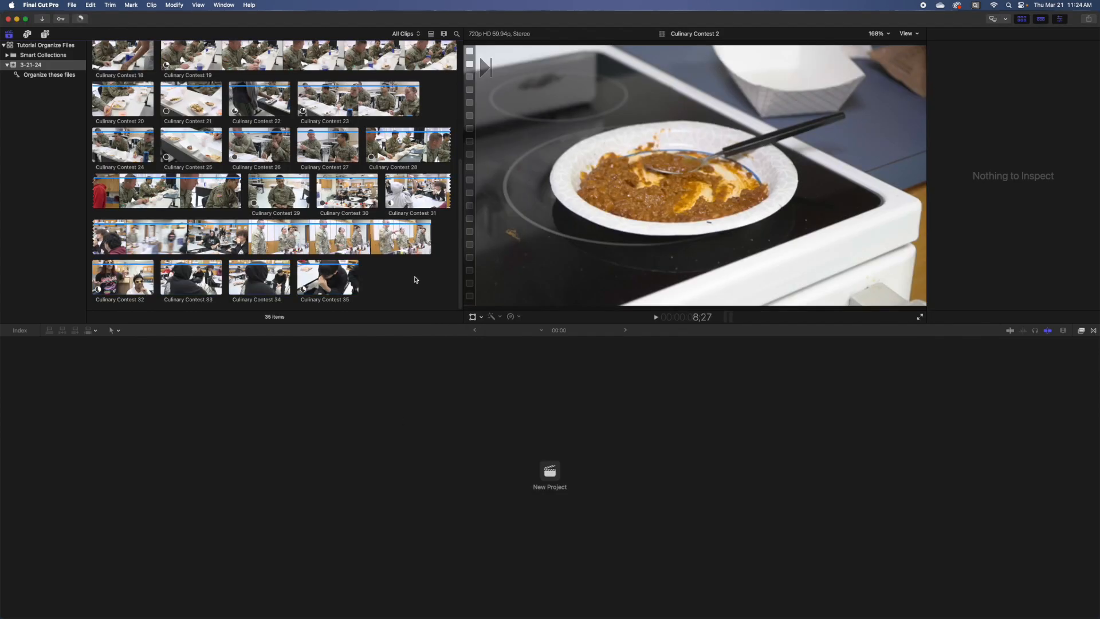
pyautogui.scroll(6, 279, 190)
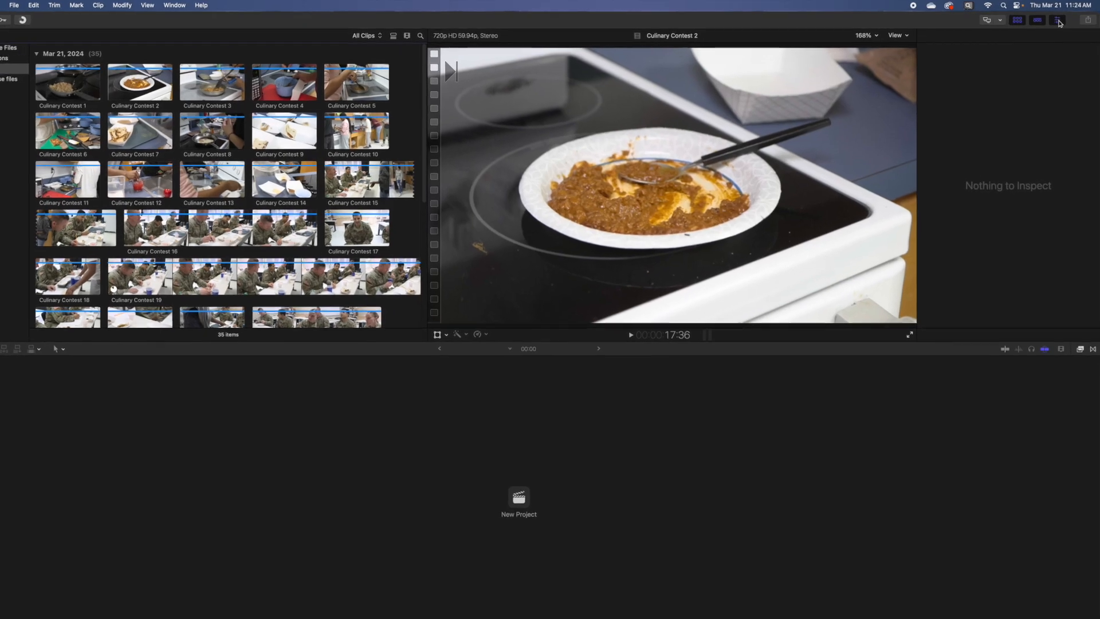
# - Hide the Inspector and the timeline to free up space in the workspace
pyautogui.click(1061, 20)
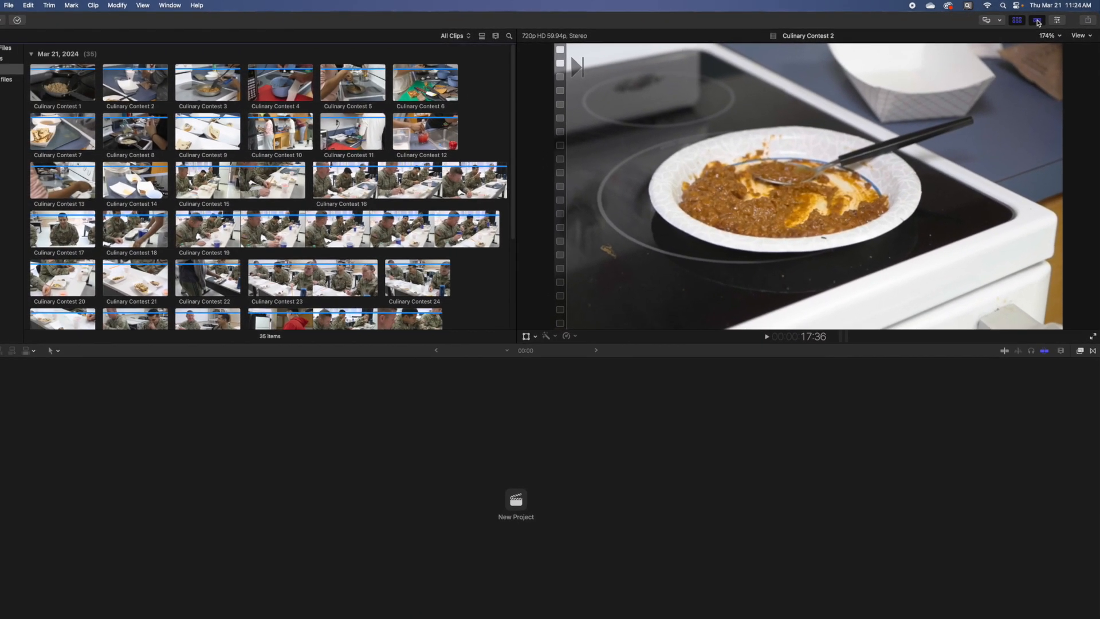
pyautogui.click(1038, 21)
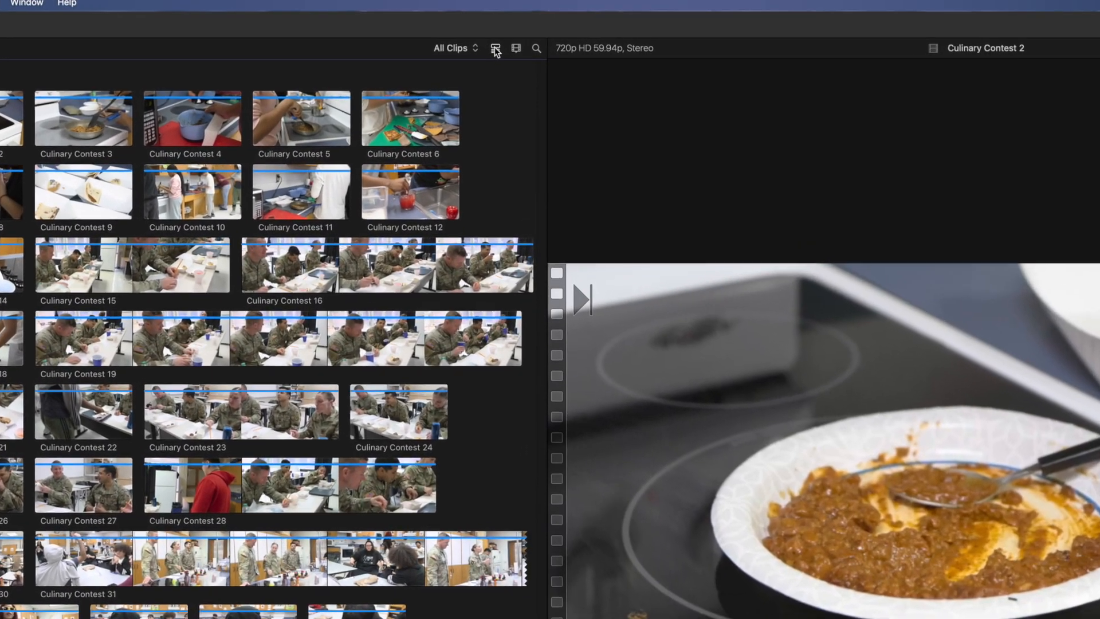
# - Show the clips in list view and enlarge the browser by hiding the Libraries sidebar and widening it toward the viewer
pyautogui.click(509, 36)
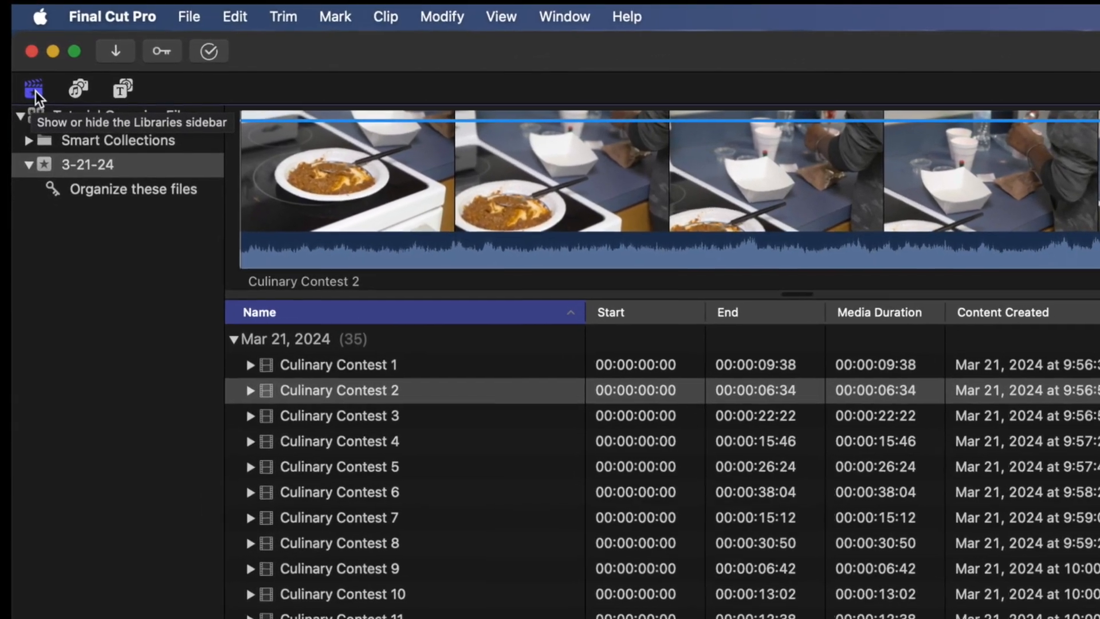
pyautogui.click(22, 66)
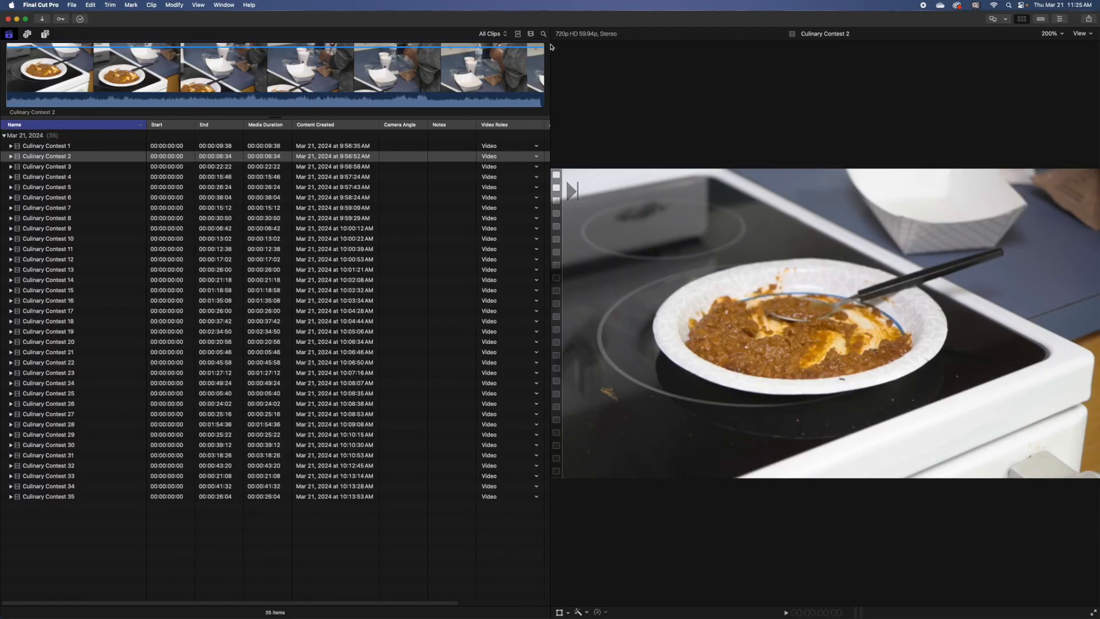
pyautogui.moveTo(550, 32); pyautogui.dragTo(646, 69)
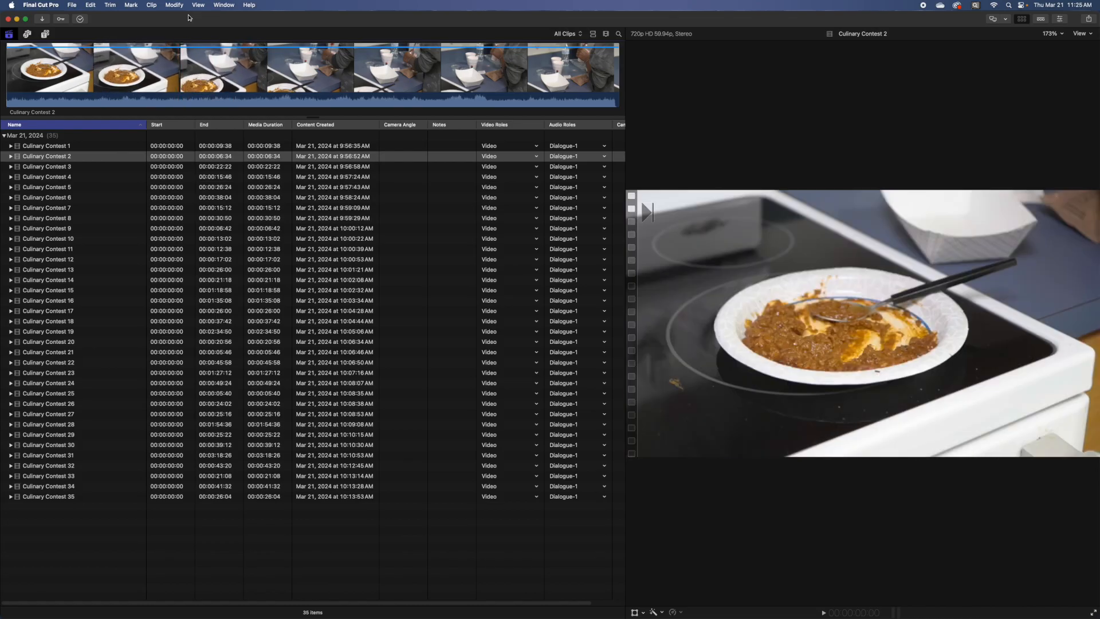
# - Turn Skimming off and back on
pyautogui.click(198, 5)
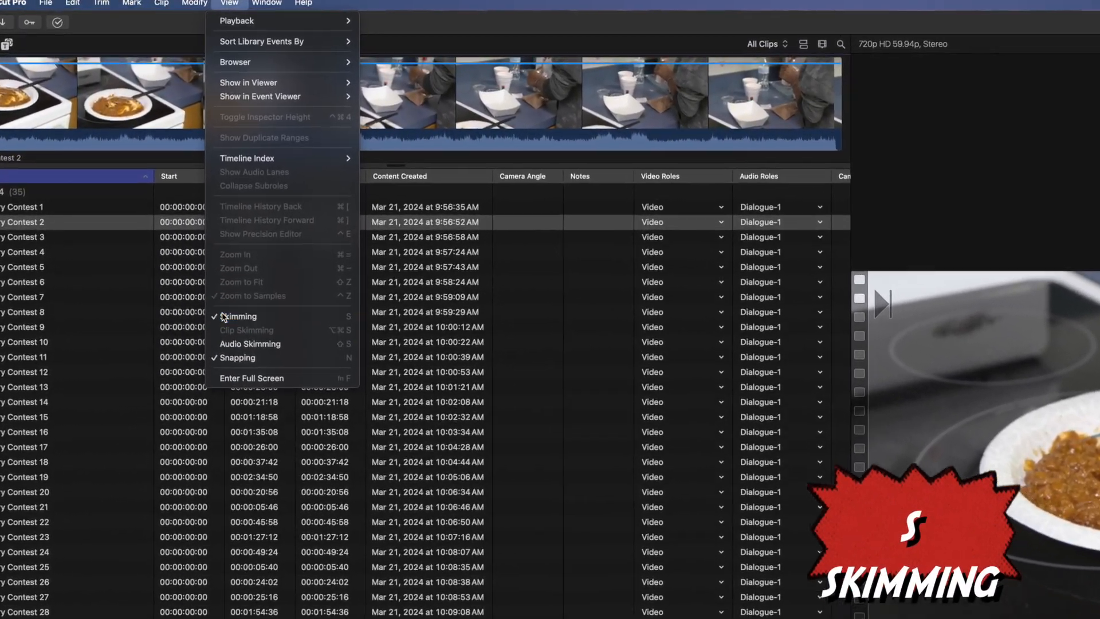
pyautogui.click(212, 283)
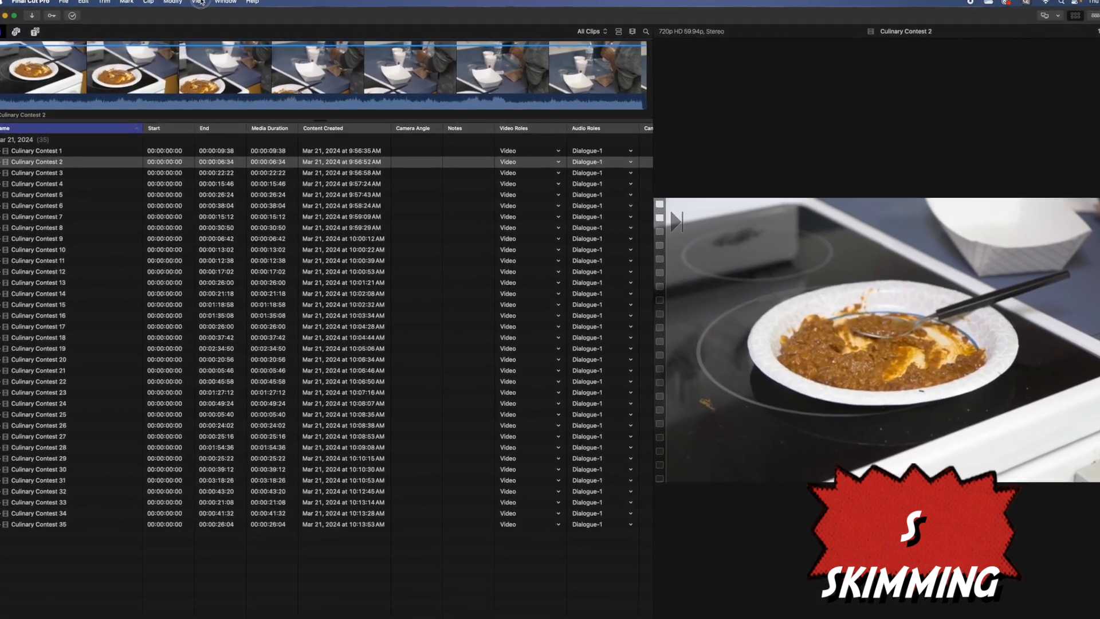
pyautogui.click(198, 5)
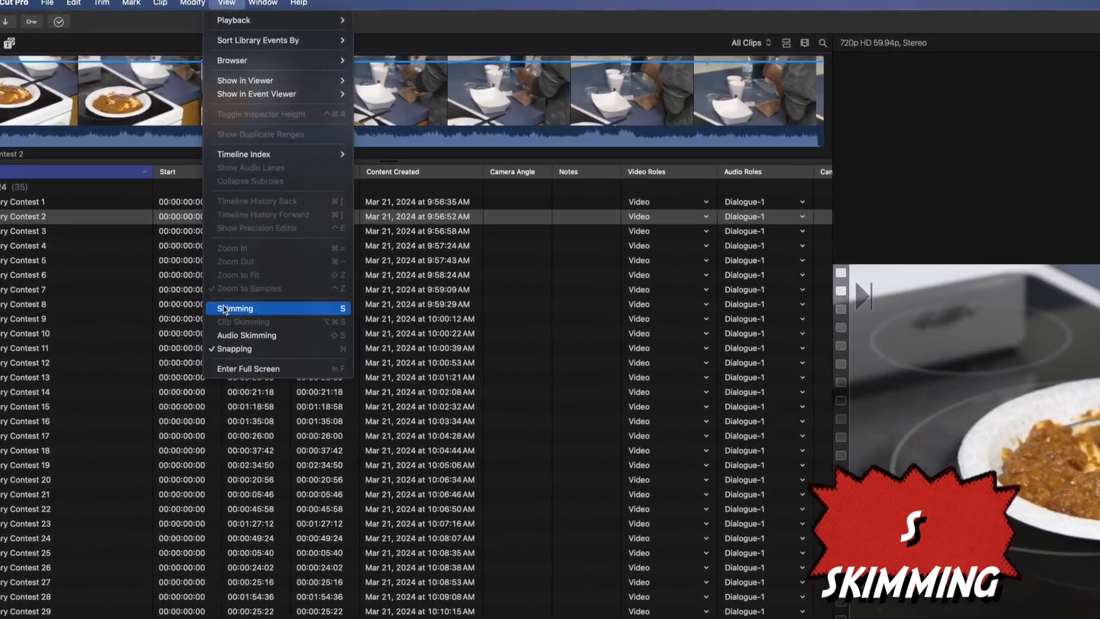
pyautogui.click(222, 276)
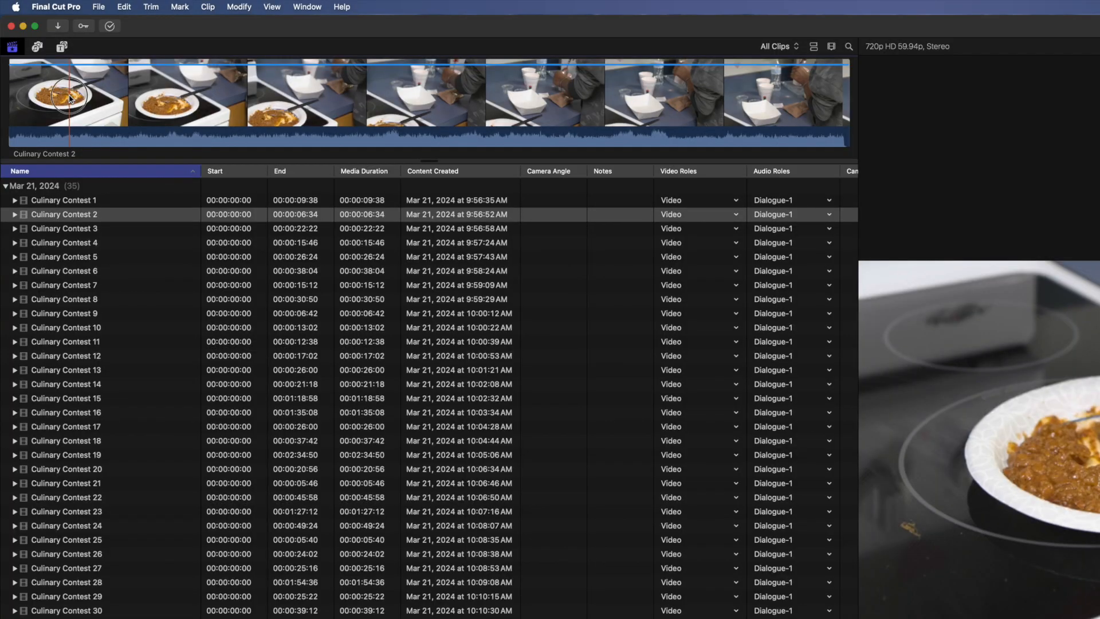
# - Set in and out points around a range of about 2 seconds, starting at 3:24, in Culinary Contest 2 and mark it as a favorite
pyautogui.moveTo(51, 72); pyautogui.dragTo(254, 75)
pyautogui.moveTo(348, 103); pyautogui.dragTo(364, 104)
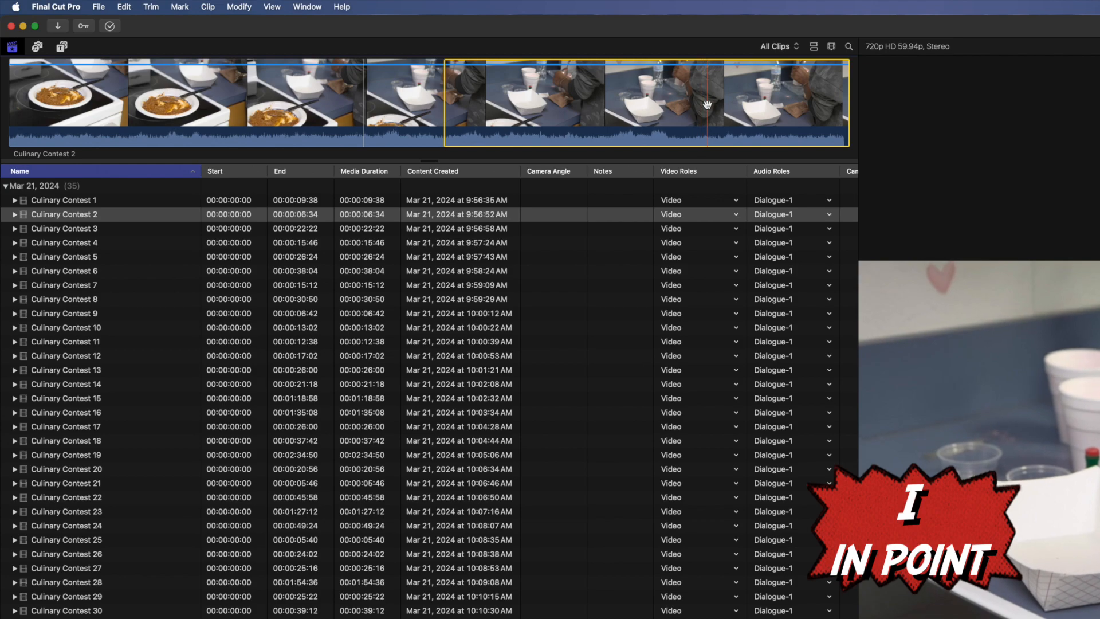
pyautogui.press('o')
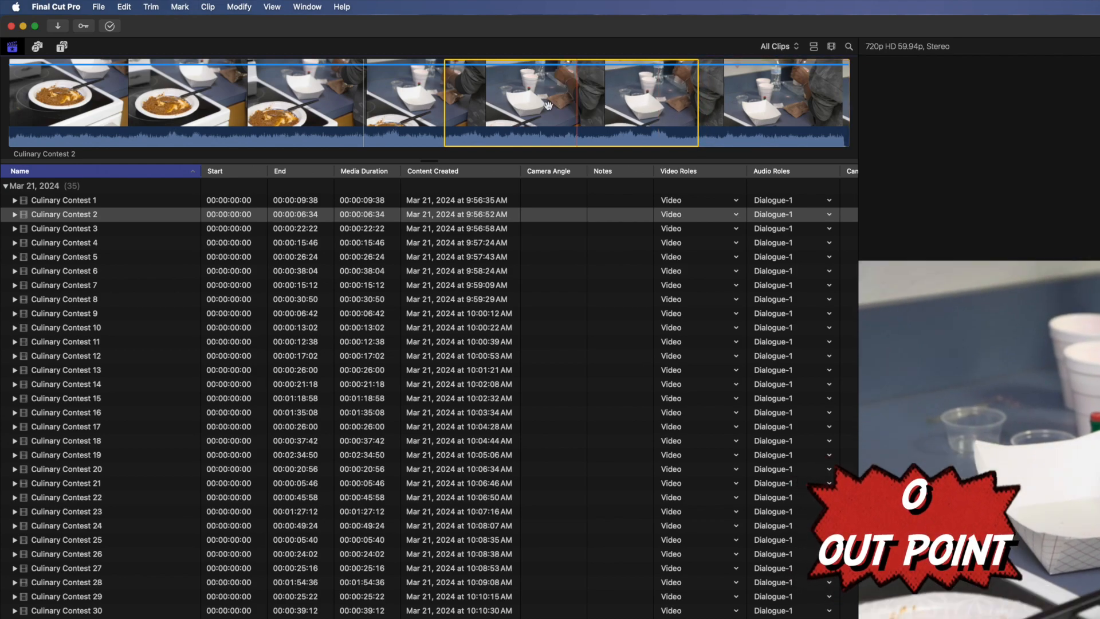
pyautogui.moveTo(547, 96); pyautogui.dragTo(559, 123)
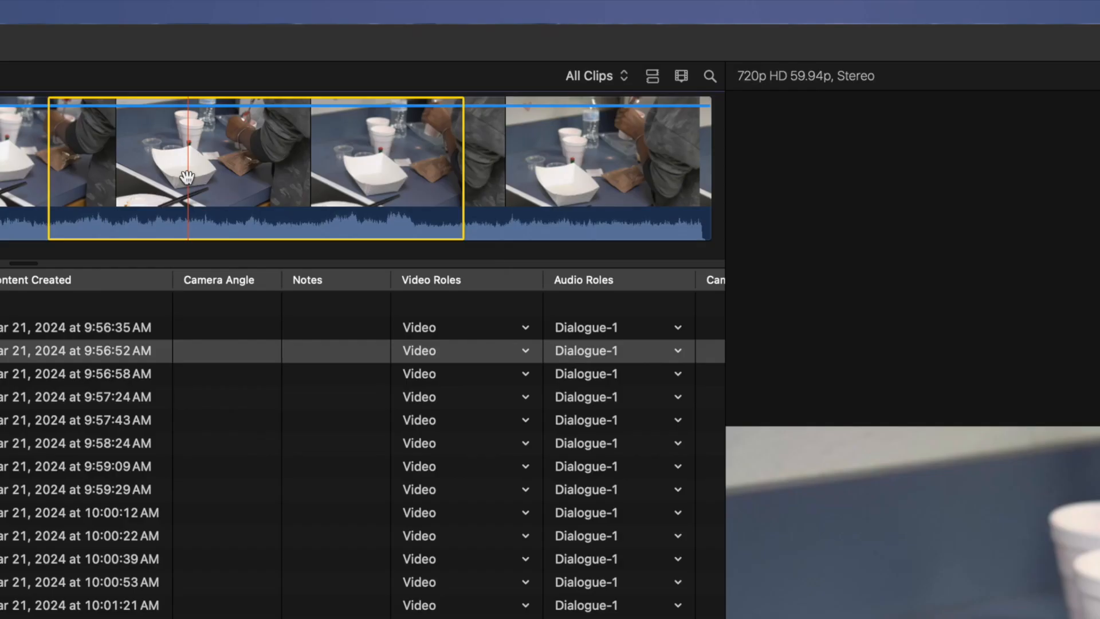
pyautogui.press('f')
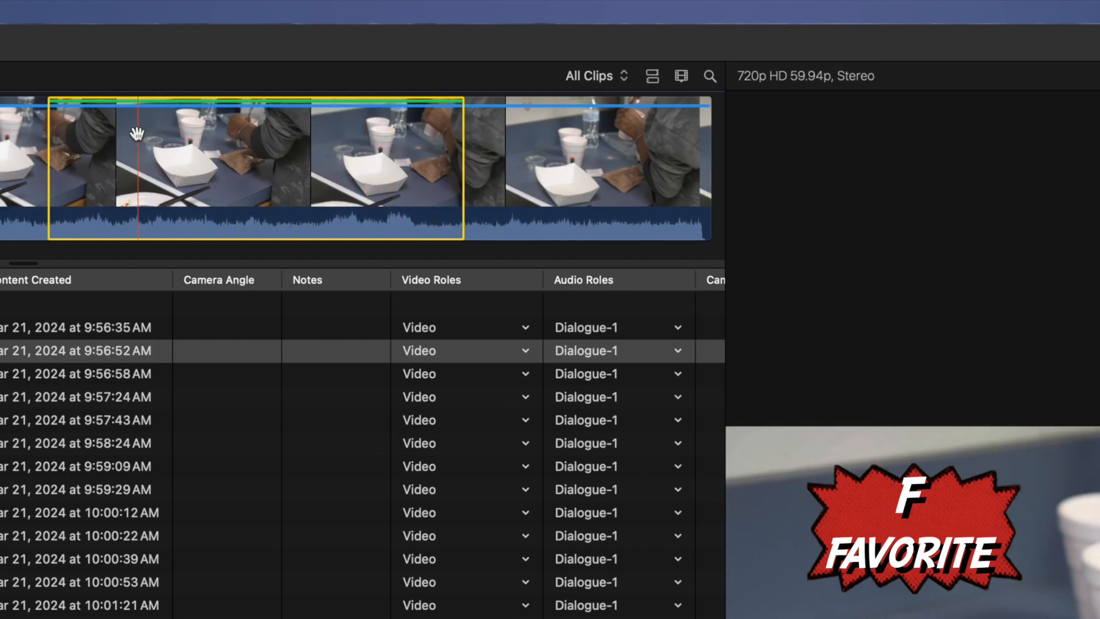
# - Browse through the clips to Culinary Contest 8 and mark a range of about 9.3 seconds near its start as a favorite
pyautogui.click(106, 149)
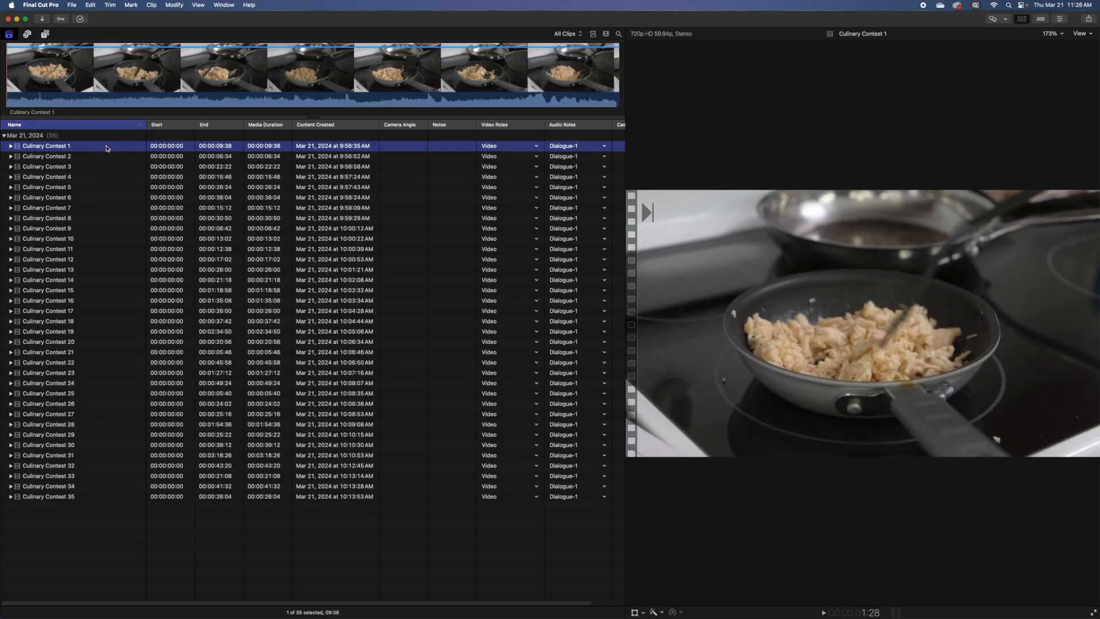
pyautogui.press('Down')
pyautogui.press('Down')
pyautogui.press('Down')
pyautogui.press('Down')
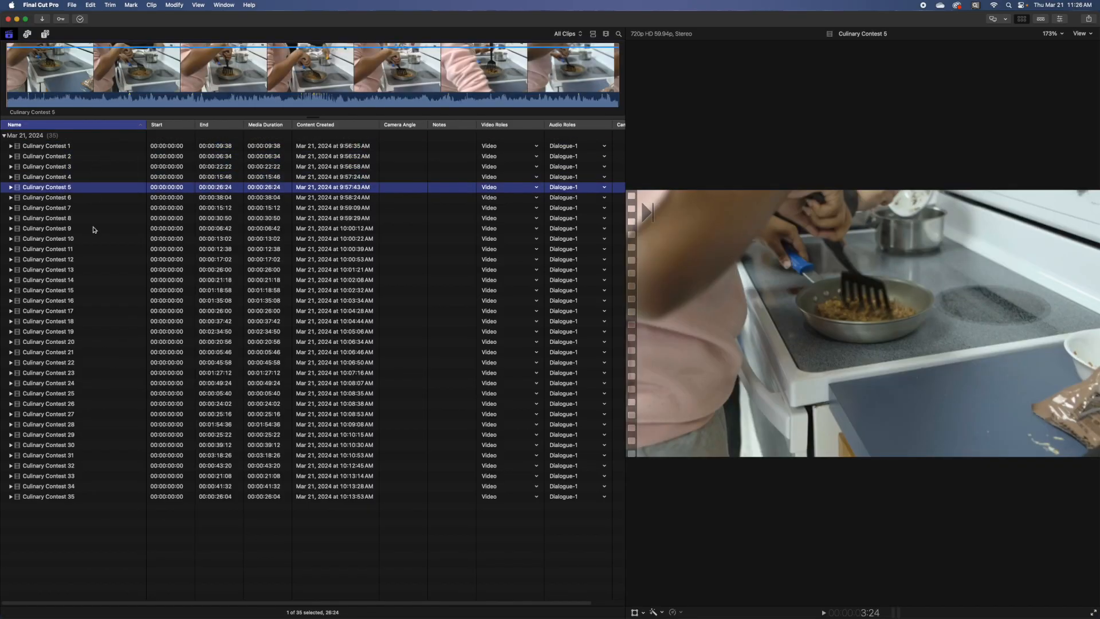
pyautogui.press('Down')
pyautogui.press('Down')
pyautogui.press('Down')
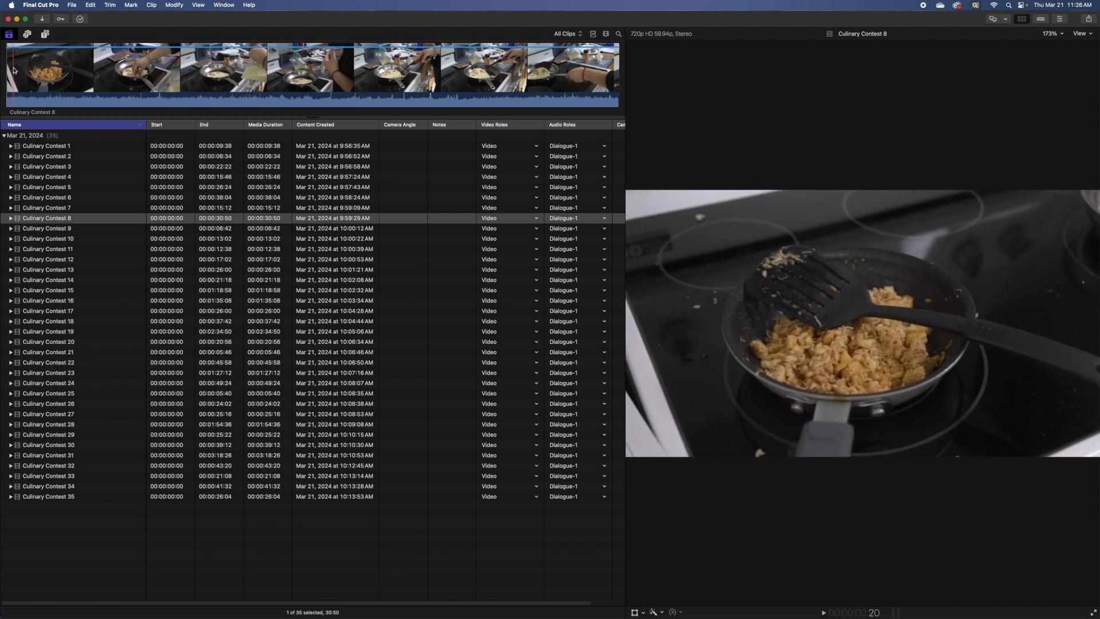
pyautogui.moveTo(13, 70); pyautogui.dragTo(199, 73)
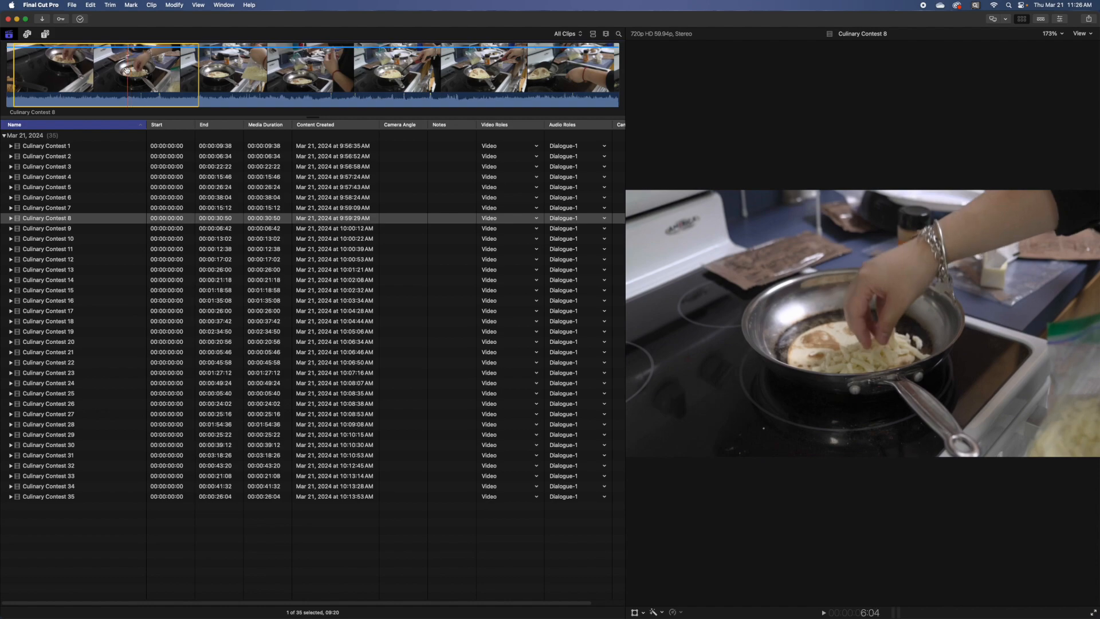
pyautogui.press('f')
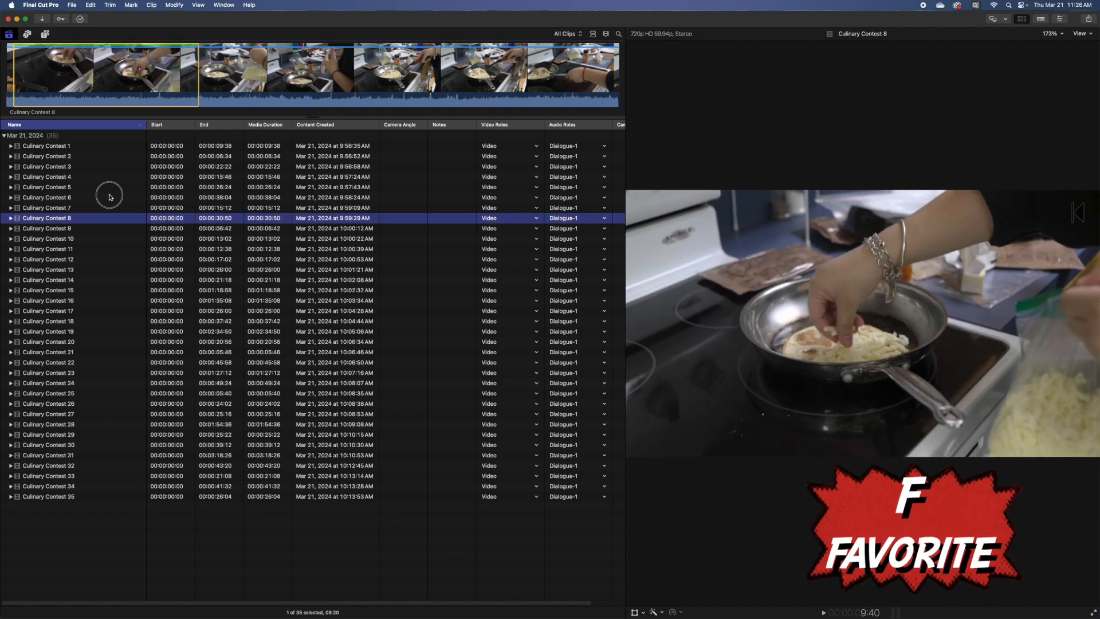
# - Set the clip filter to Hide Rejected and reject the entire Culinary Contest 6 clip
pyautogui.click(110, 196)
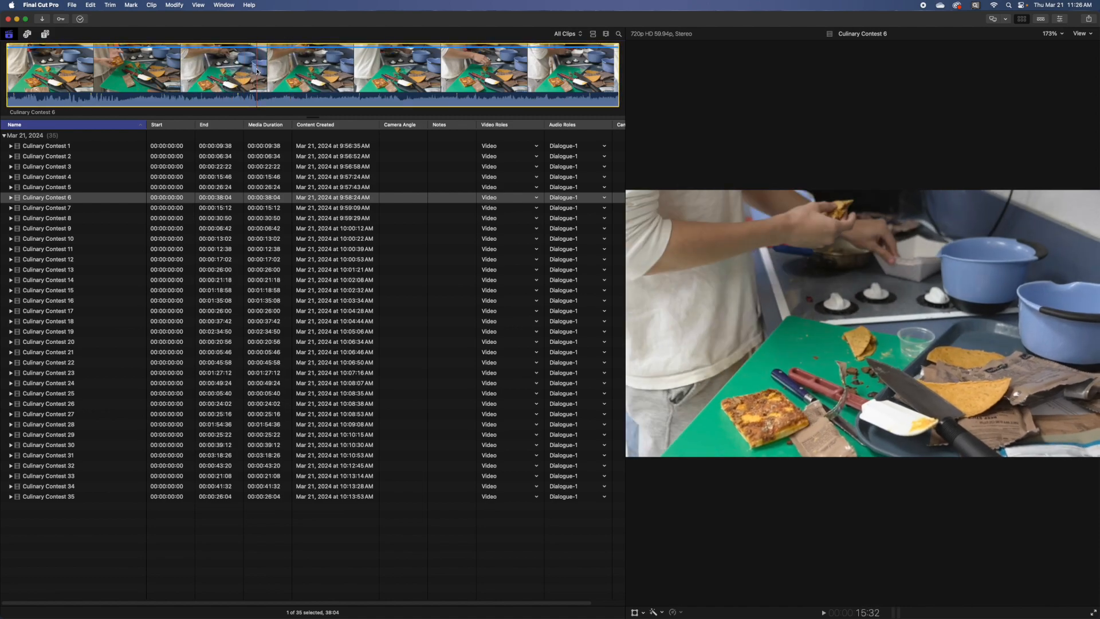
pyautogui.press('Delete')
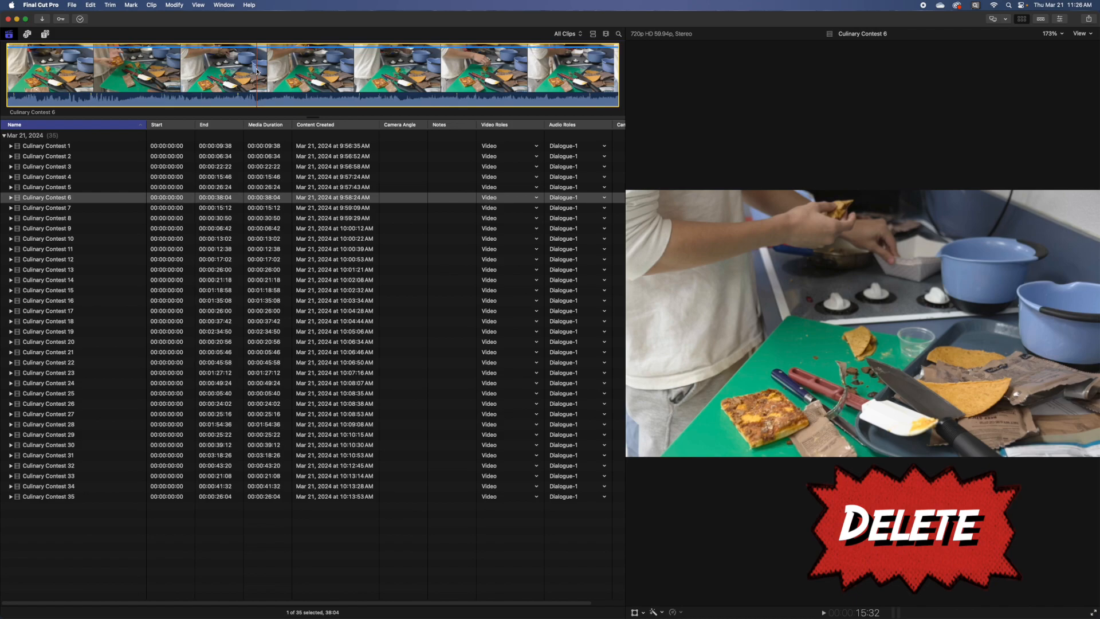
pyautogui.click(567, 34)
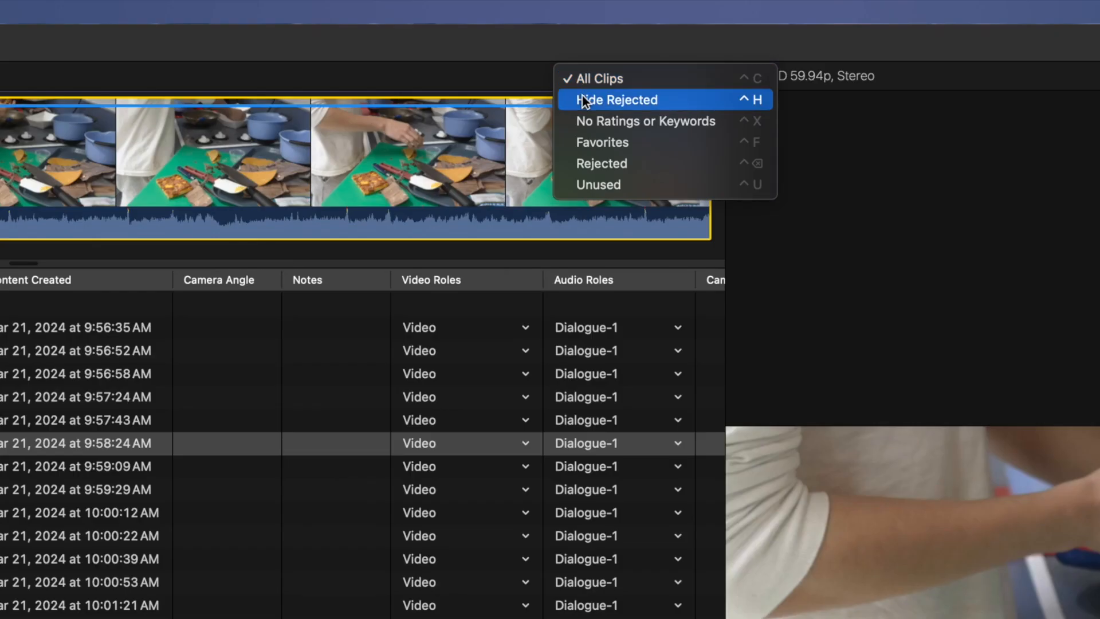
pyautogui.click(582, 97)
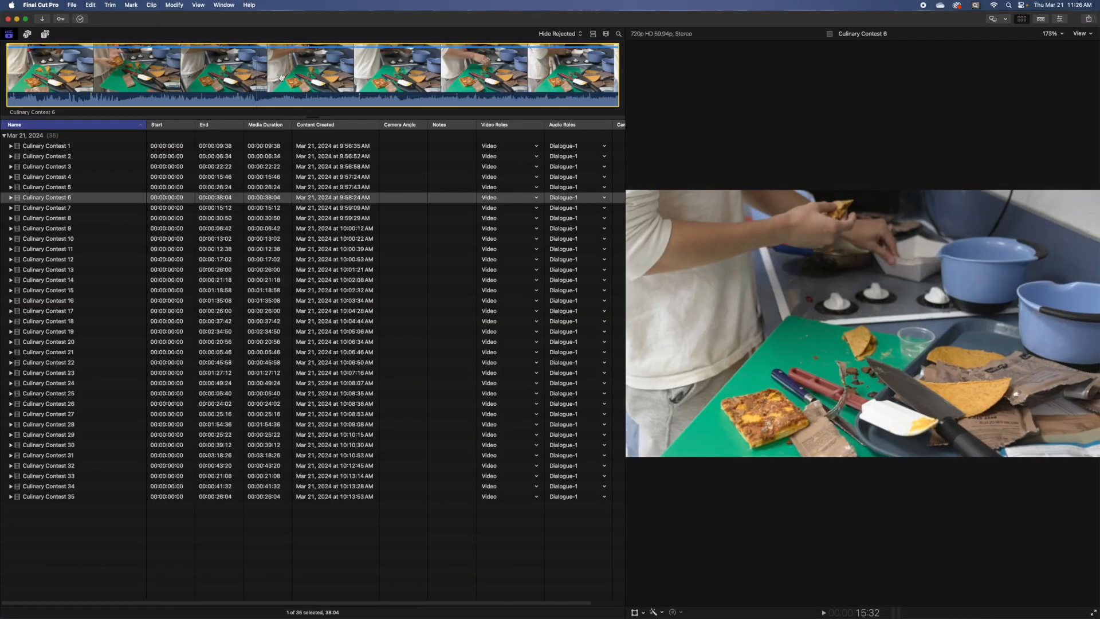
pyautogui.press('Delete')
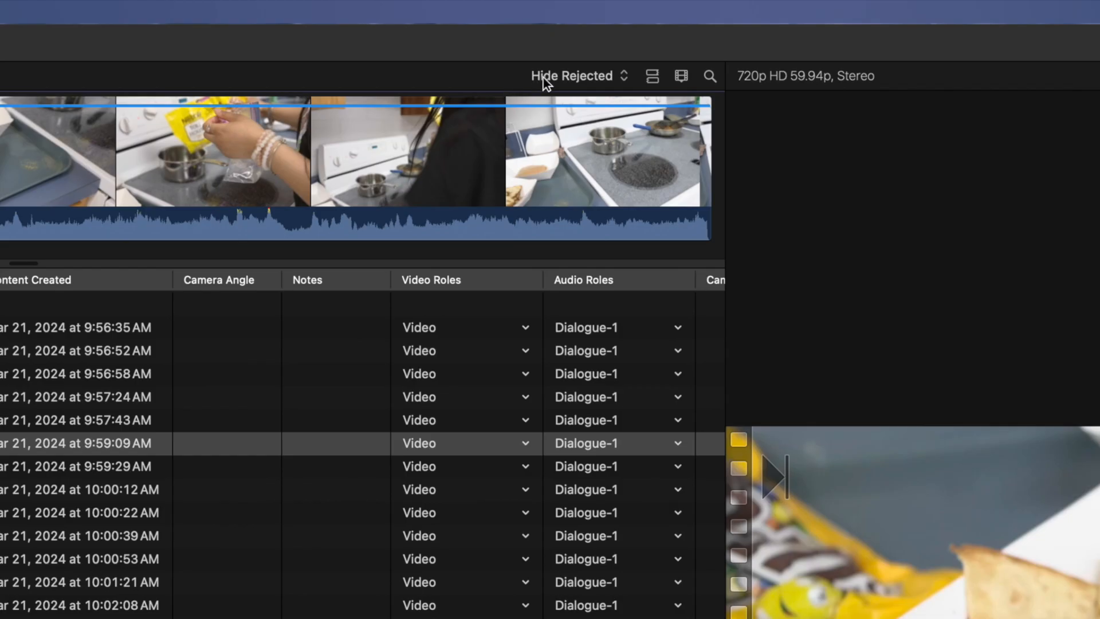
# - Filter the browser by rating to review the favorites from Culinary Contest 2 and 8, and restore the Hide Rejected filter
pyautogui.click(549, 33)
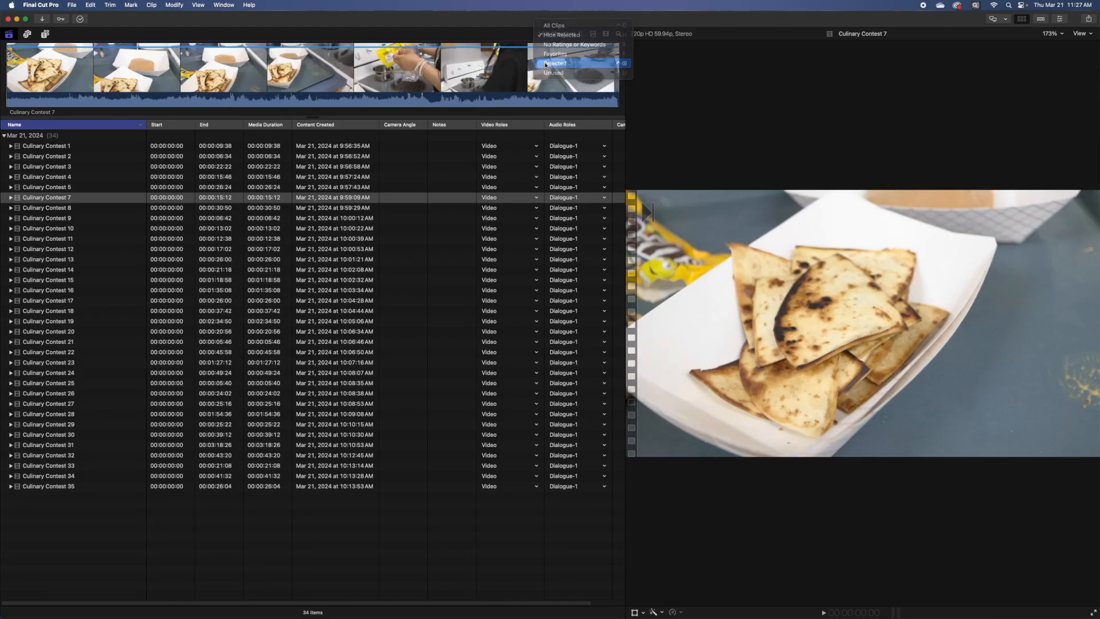
pyautogui.click(555, 63)
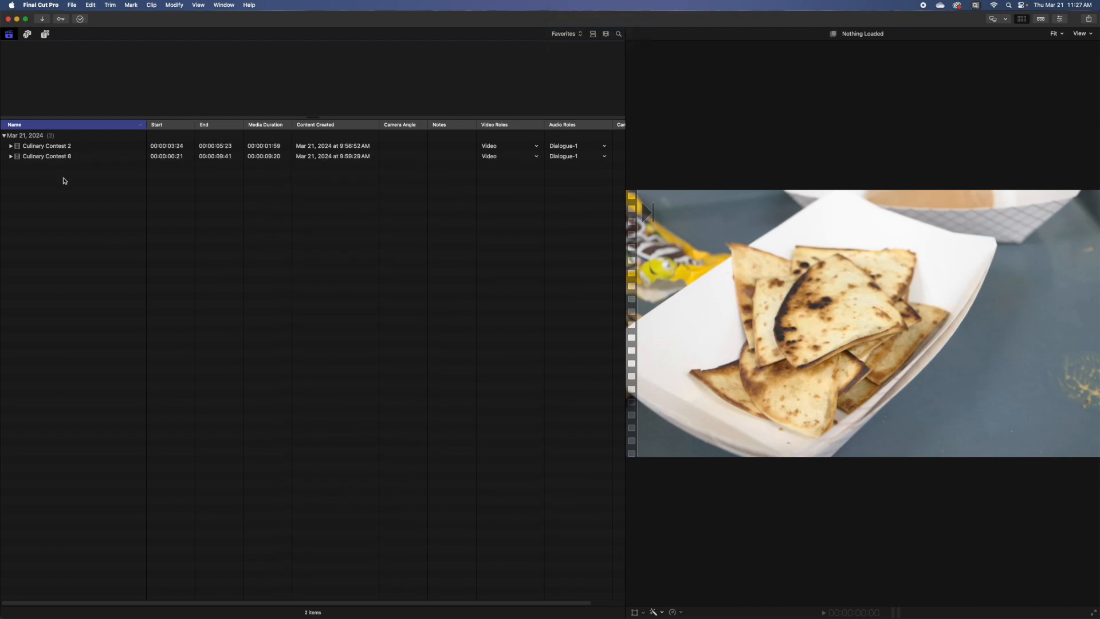
pyautogui.click(63, 148)
pyautogui.click(59, 160)
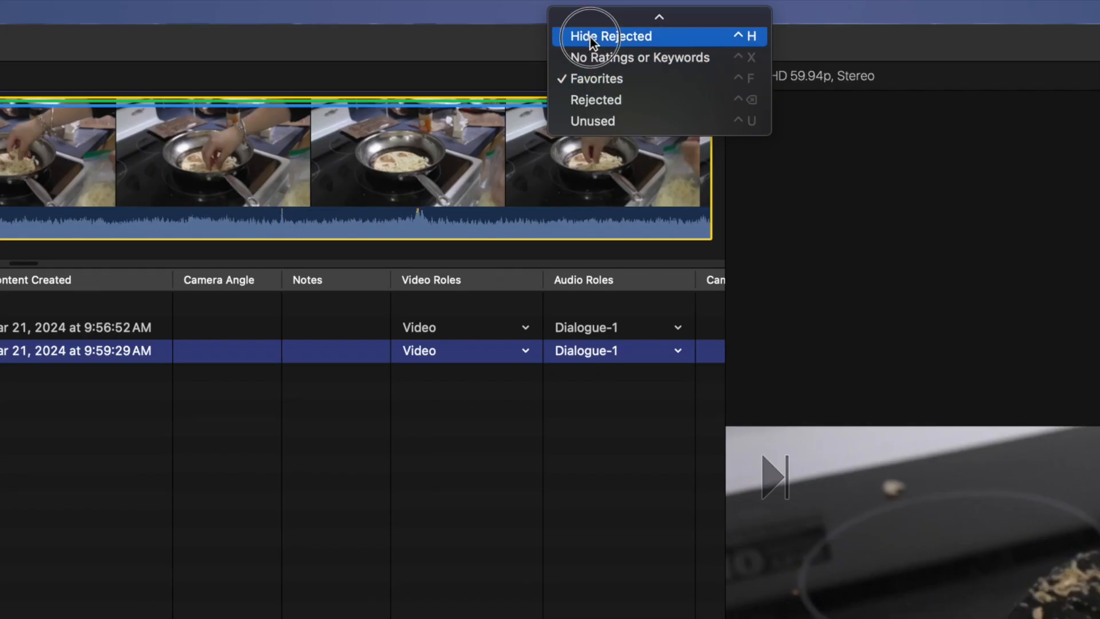
pyautogui.click(564, 17)
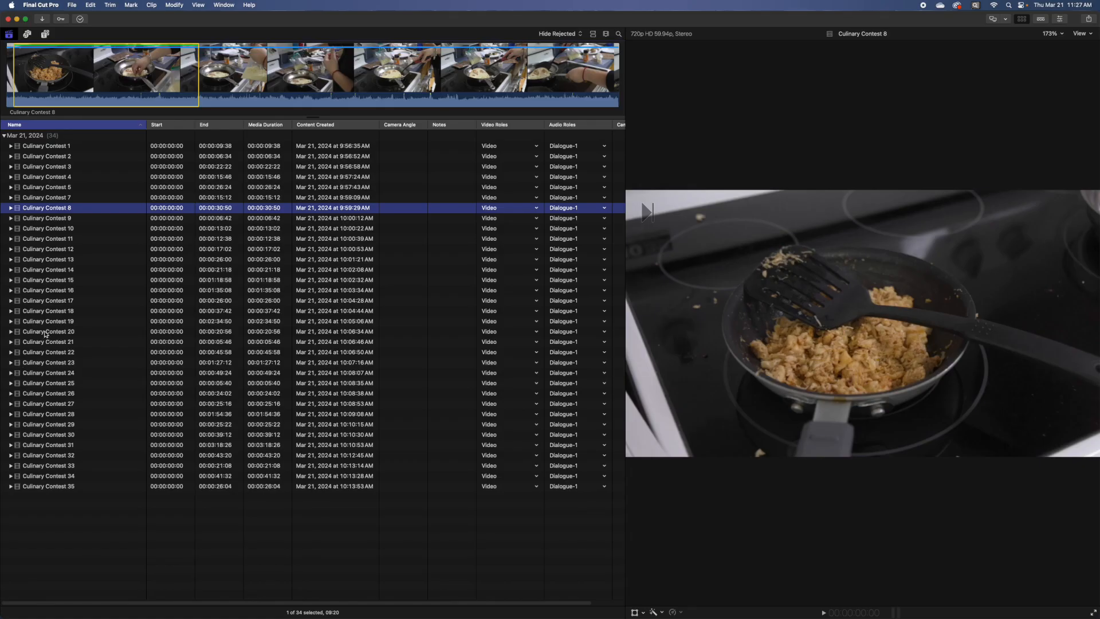
# - Select a range of about 2.5 seconds in Culinary Contest 21 and mark it as a favorite
pyautogui.click(49, 342)
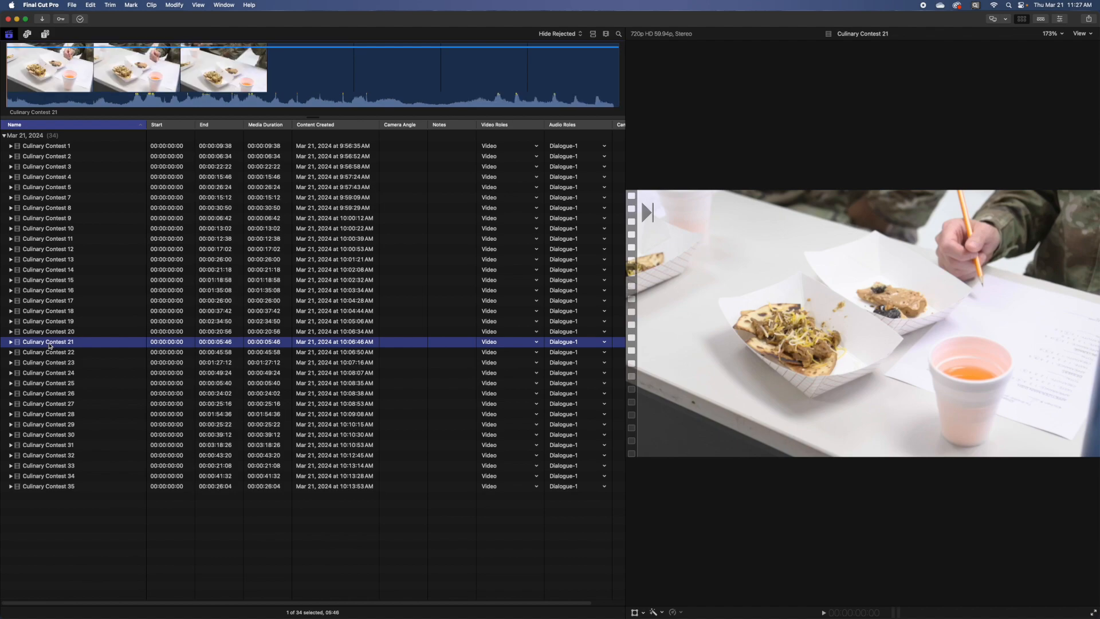
pyautogui.moveTo(83, 77); pyautogui.dragTo(350, 86)
pyautogui.press('f')
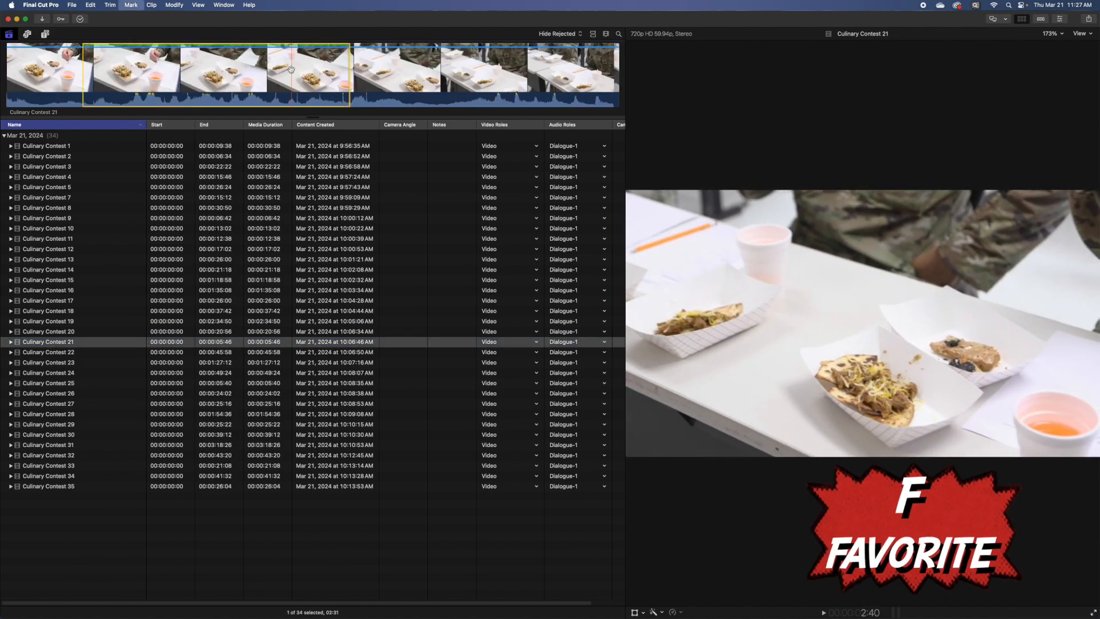
# - Select a range of about 14.7 seconds in the middle of Culinary Contest 13 and mark it as a favorite
pyautogui.click(170, 260)
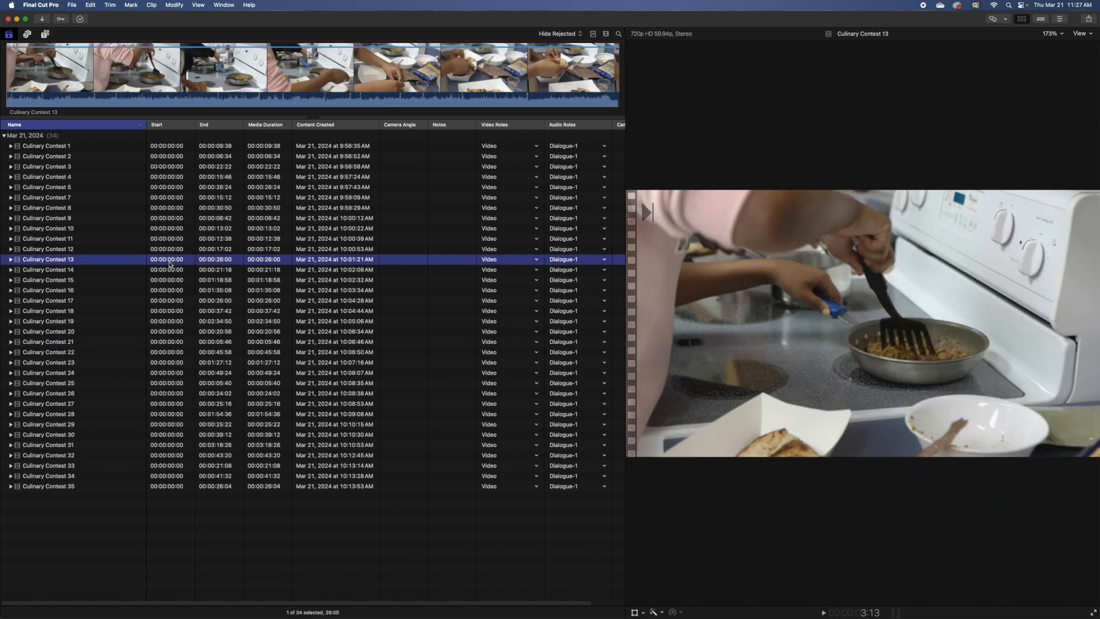
pyautogui.moveTo(112, 72); pyautogui.dragTo(459, 80)
pyautogui.press('f')
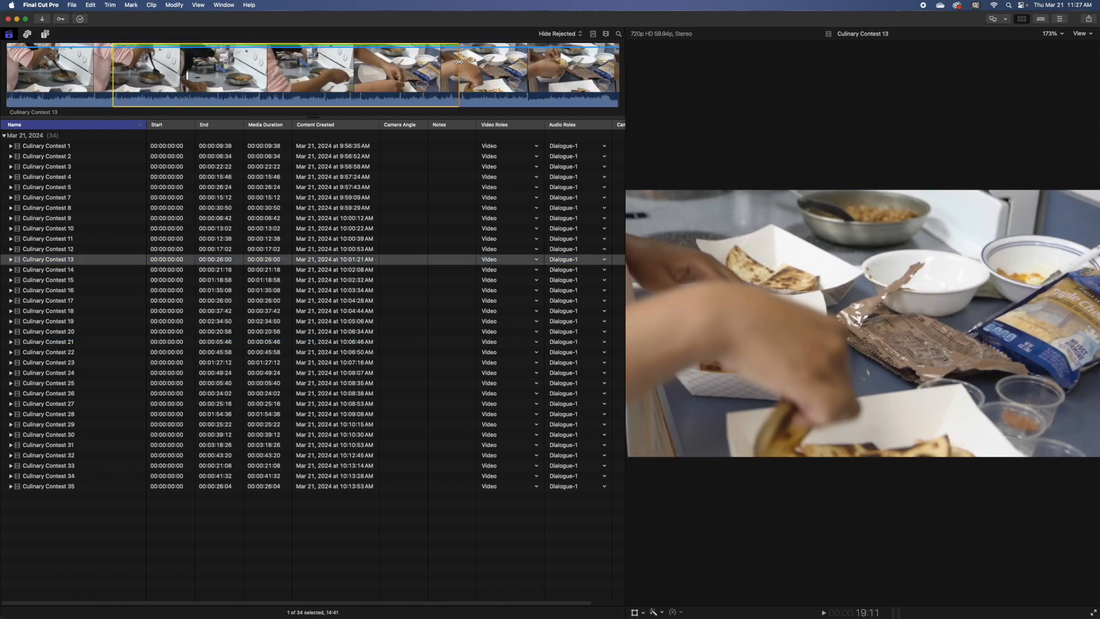
# - Mark the entire Culinary Contest 26 clip as a favorite and filter the browser to show Favorites
pyautogui.click(185, 393)
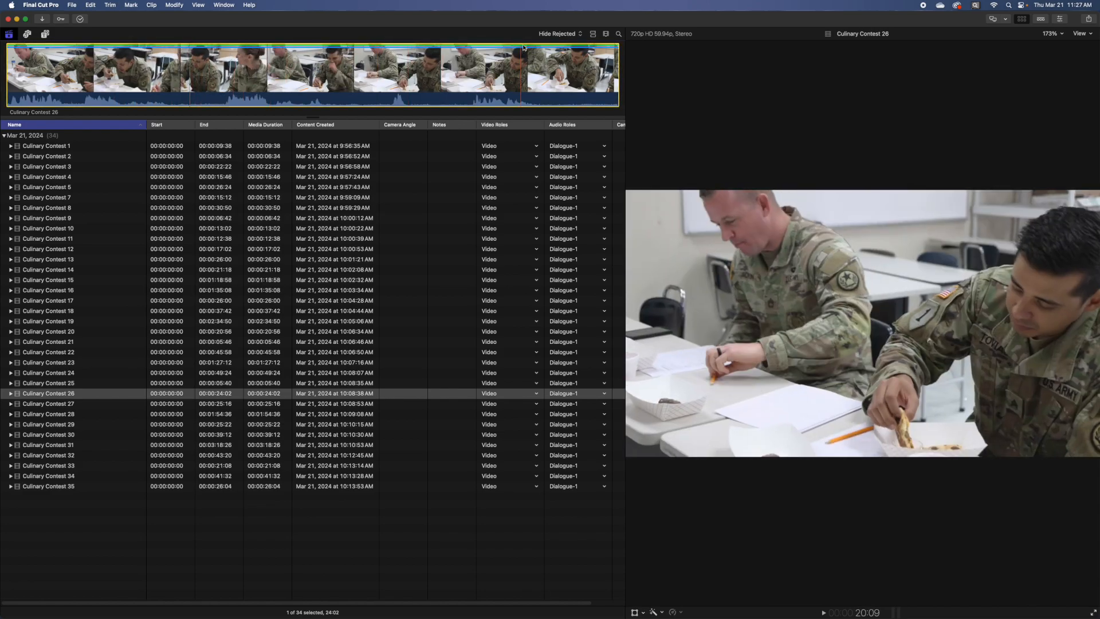
pyautogui.click(554, 34)
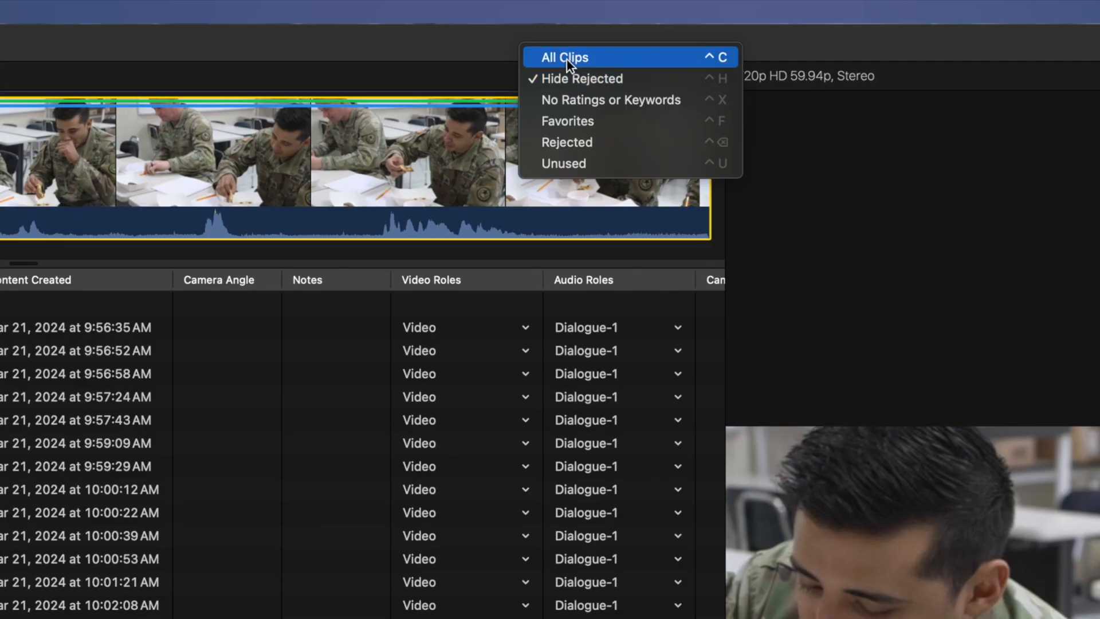
pyautogui.click(570, 120)
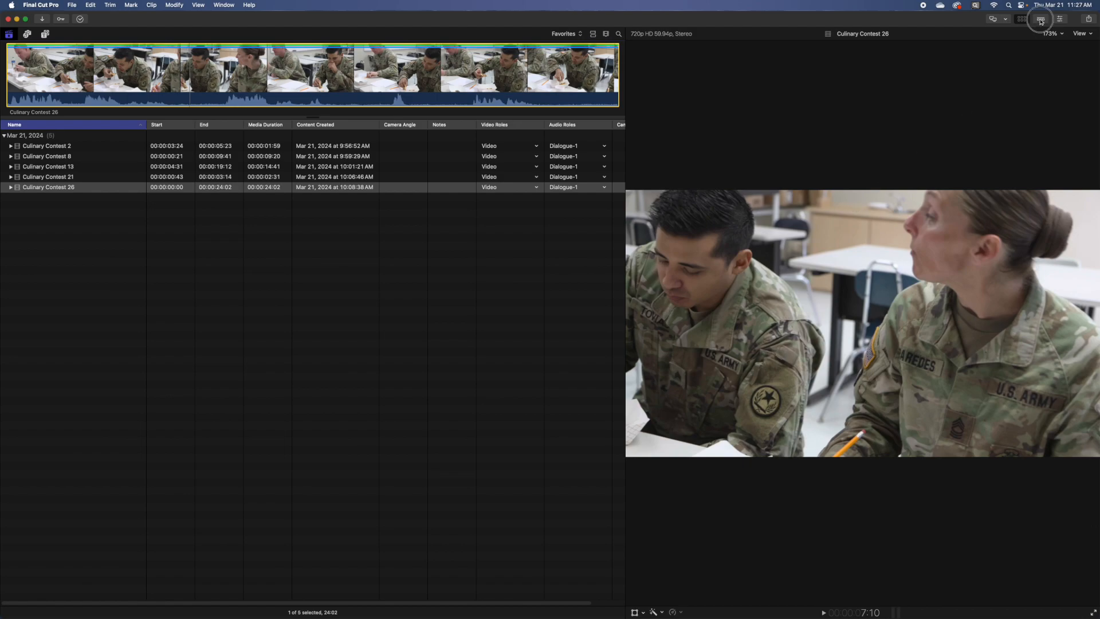
# - Show the timeline and the inspector, and switch the browser from list view to filmstrip view
pyautogui.click(1041, 19)
pyautogui.click(1059, 19)
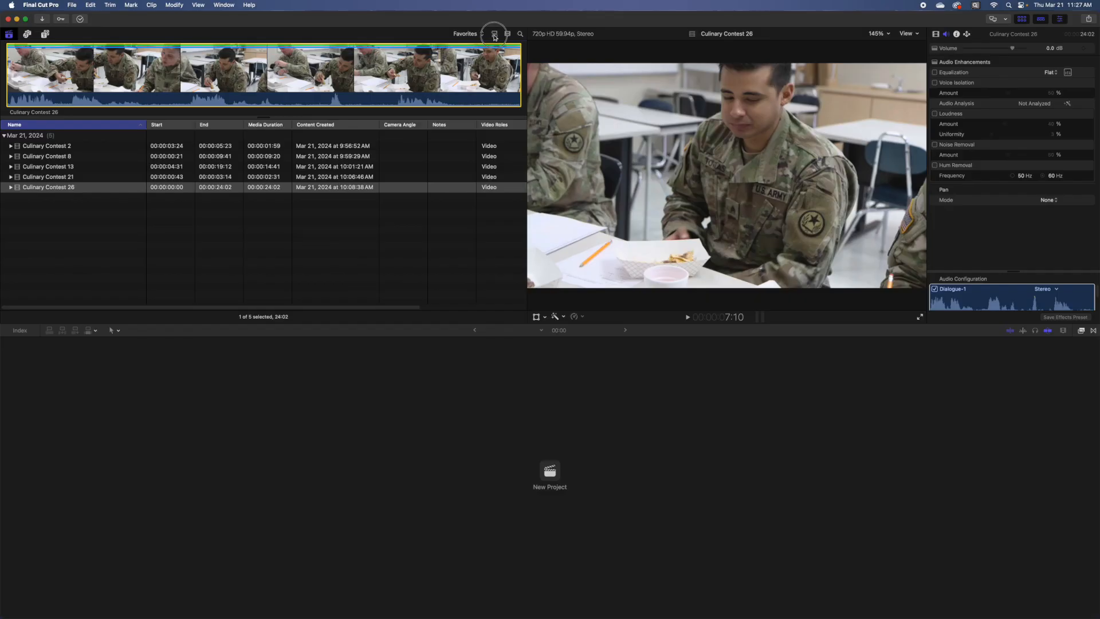
pyautogui.click(432, 76)
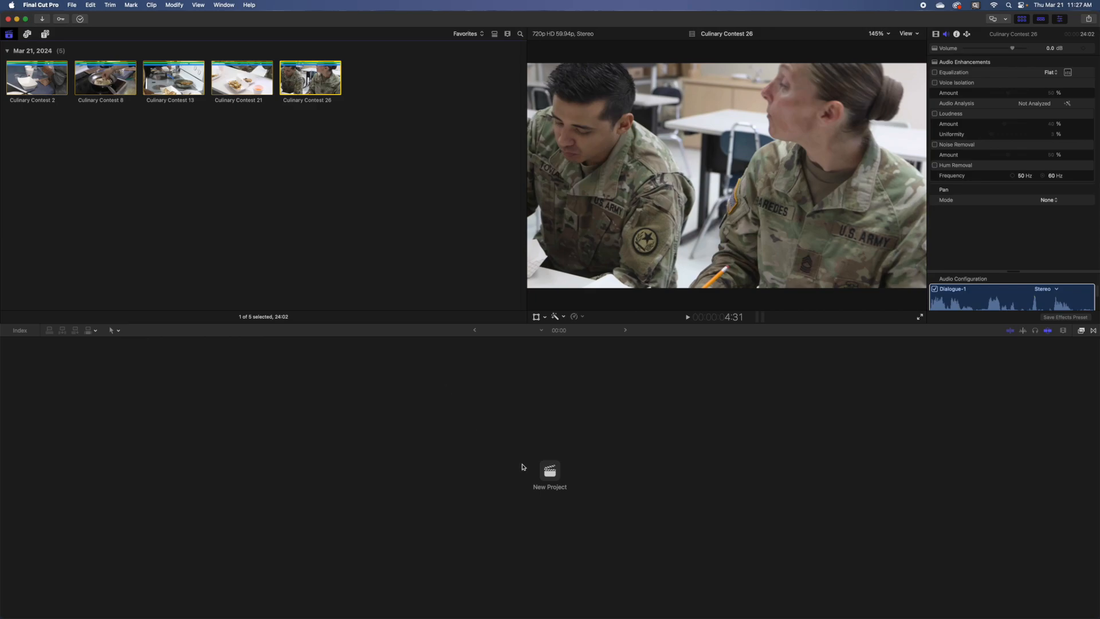
# - Create a project named Culinary Edit in the 3-21-24 event and append all five favorite clips to its timeline
pyautogui.click(552, 473)
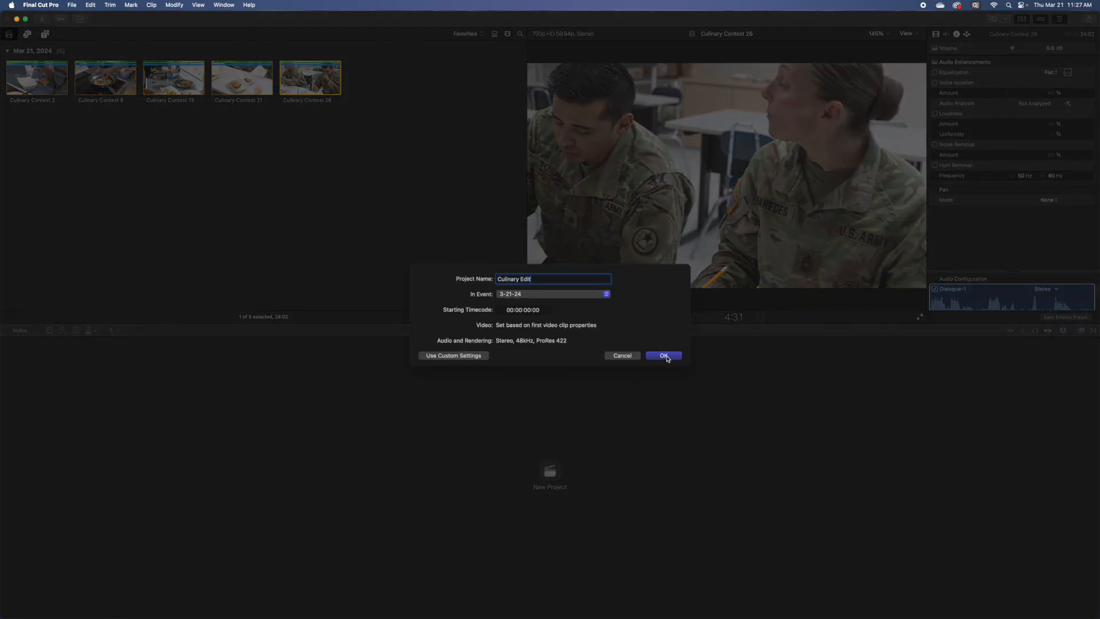
pyautogui.click(665, 356)
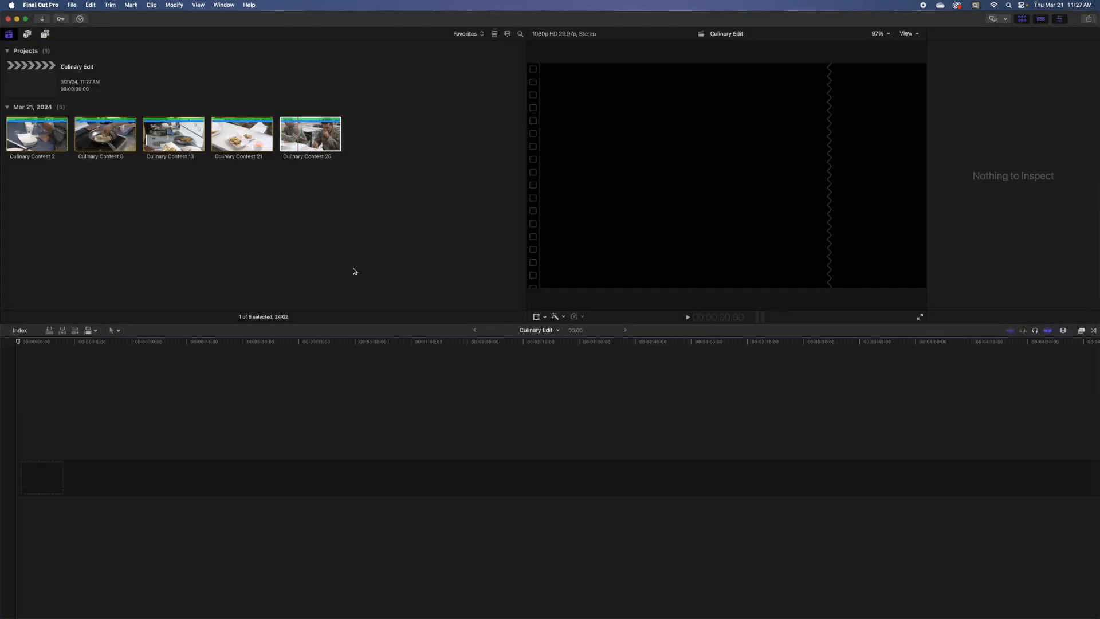
pyautogui.moveTo(30, 173); pyautogui.dragTo(355, 125)
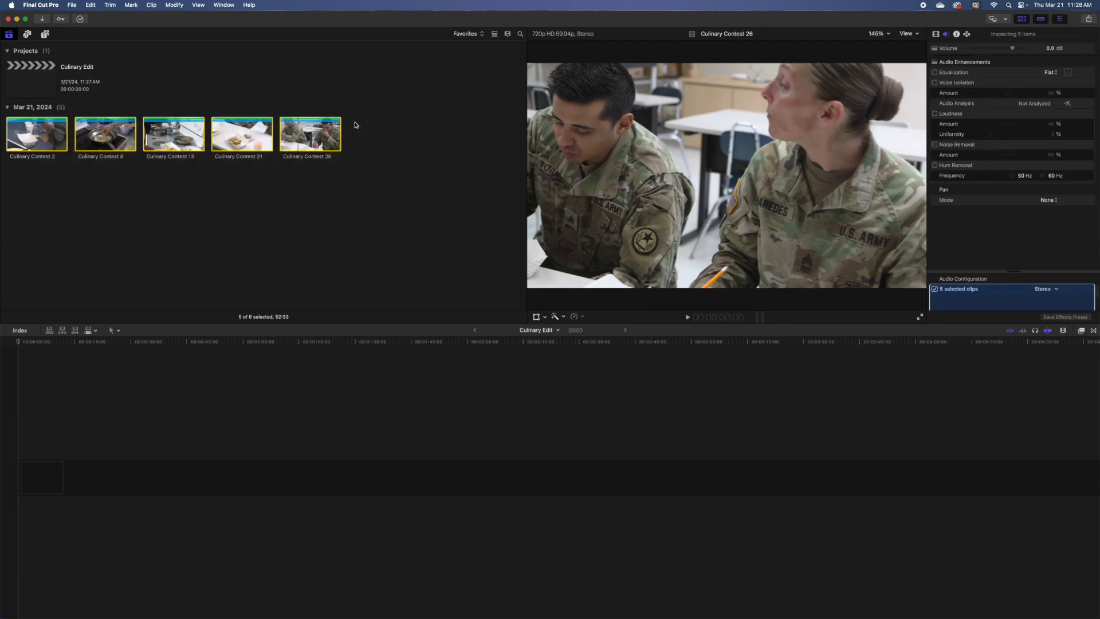
pyautogui.press('e')
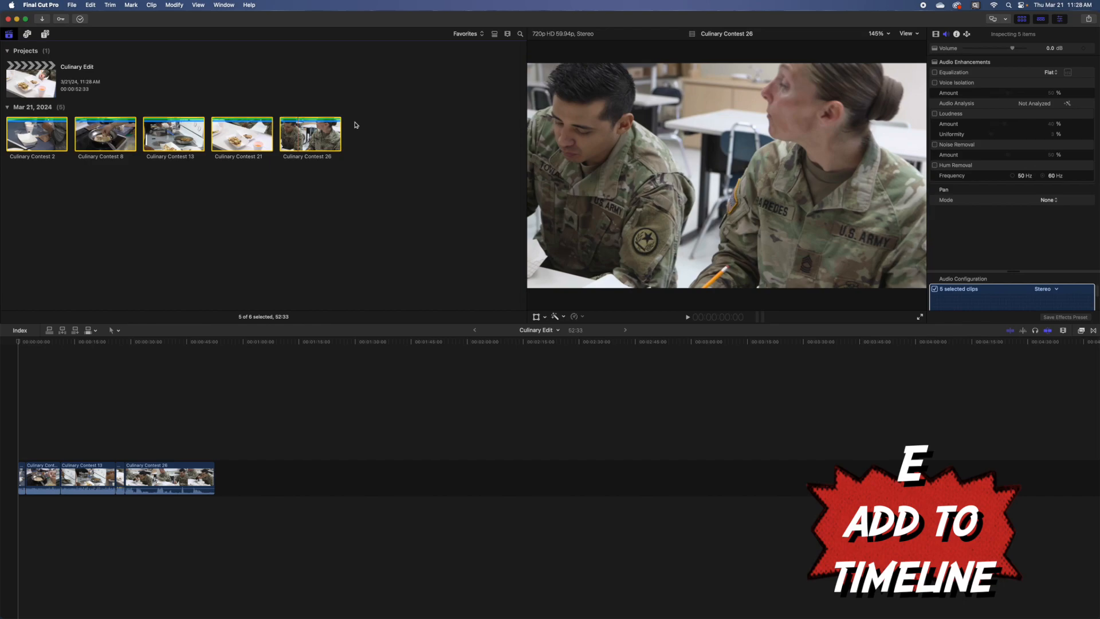
# - Fit the whole Culinary Edit sequence into the timeline and enlarge the clip height
pyautogui.click(132, 393)
pyautogui.hotkey('shift', 'z')
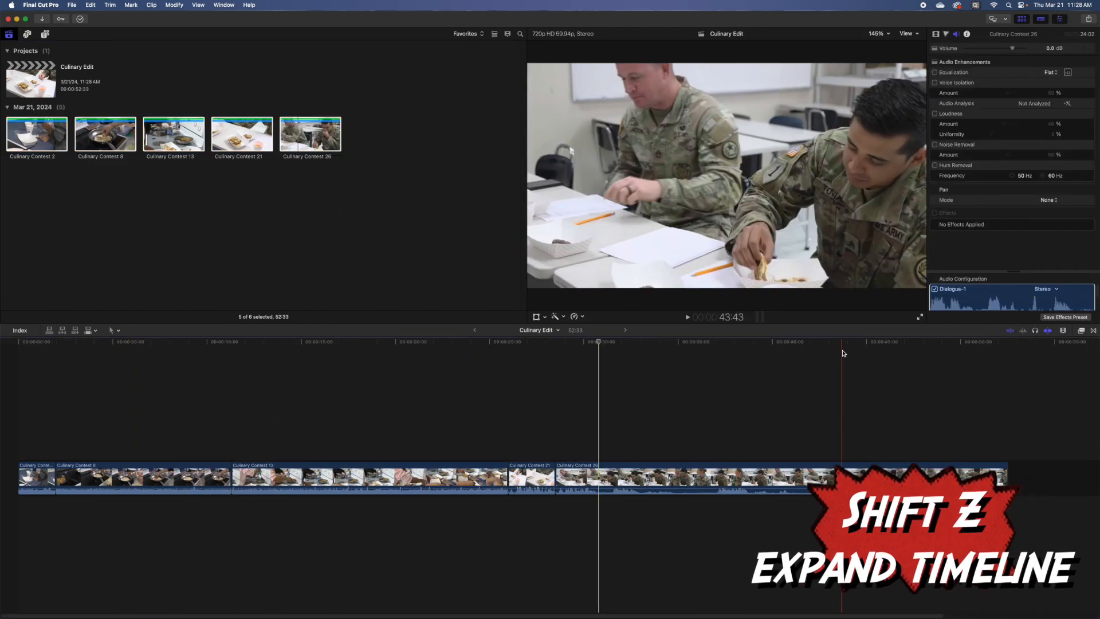
pyautogui.click(1063, 331)
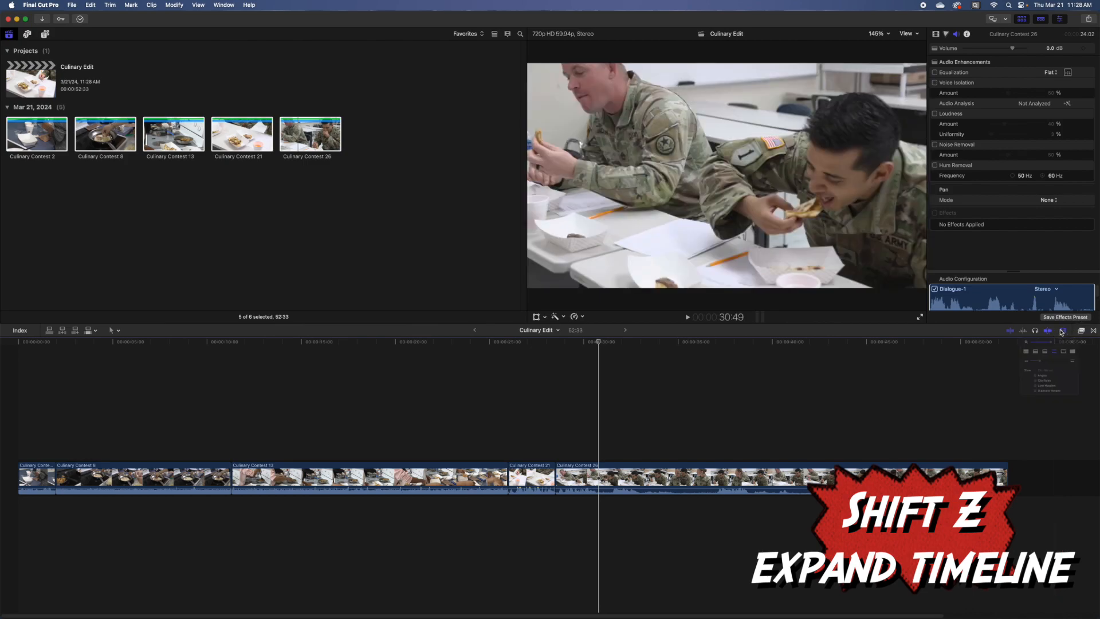
pyautogui.moveTo(1029, 387); pyautogui.dragTo(1071, 387)
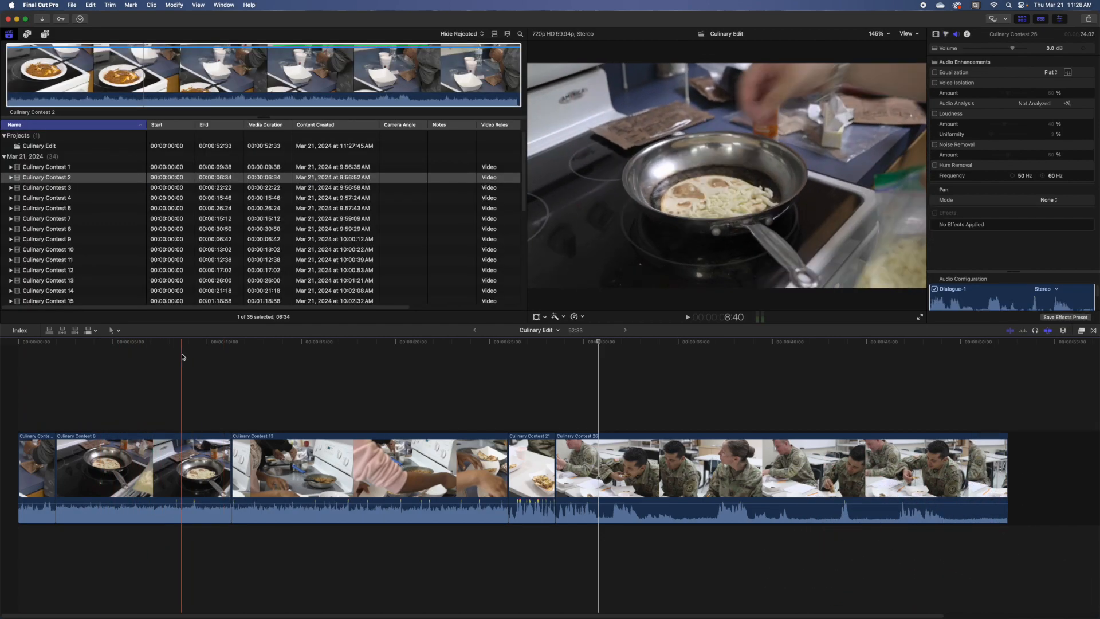
# - Export the Tutorial Organize Files library as XML to the EP1158 folder, with Extended metadata view and Previous Version (1.10)
pyautogui.click(9, 35)
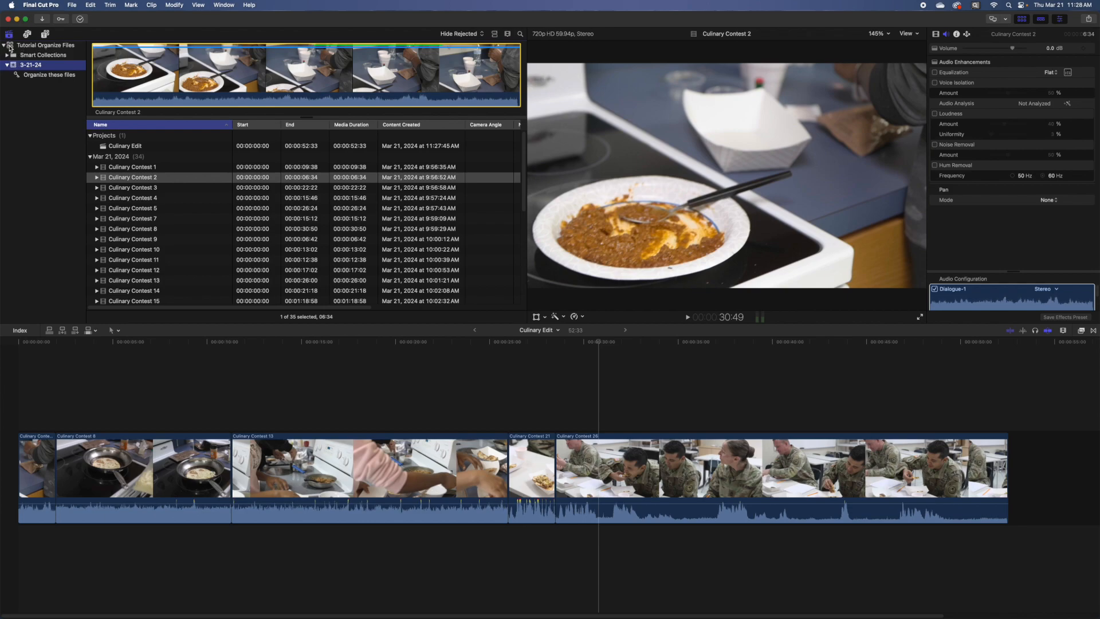
pyautogui.click(10, 46)
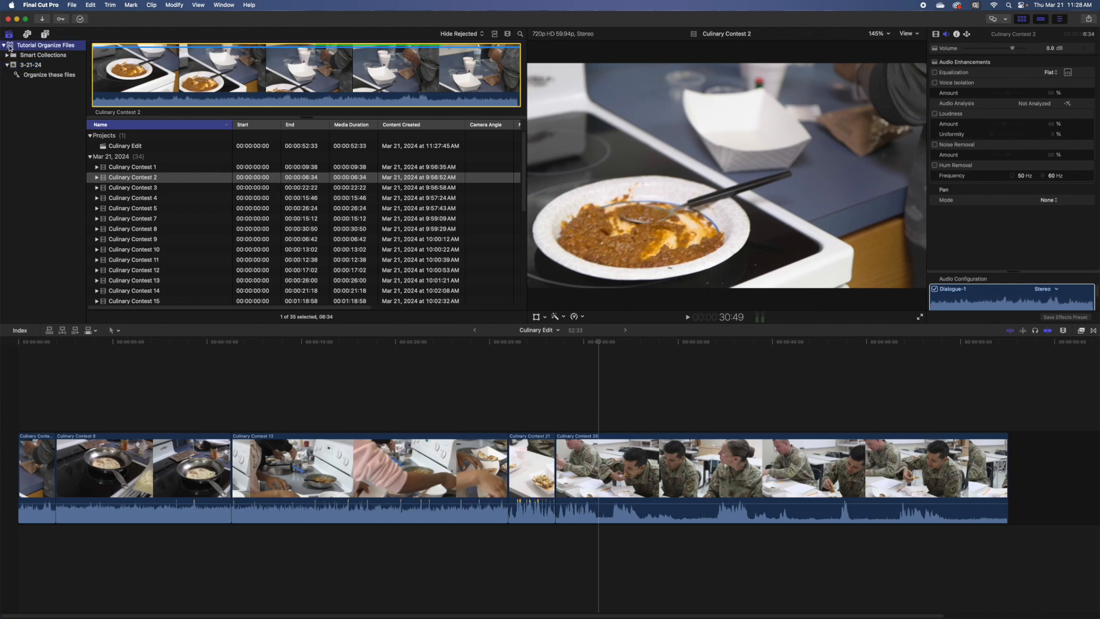
pyautogui.click(72, 5)
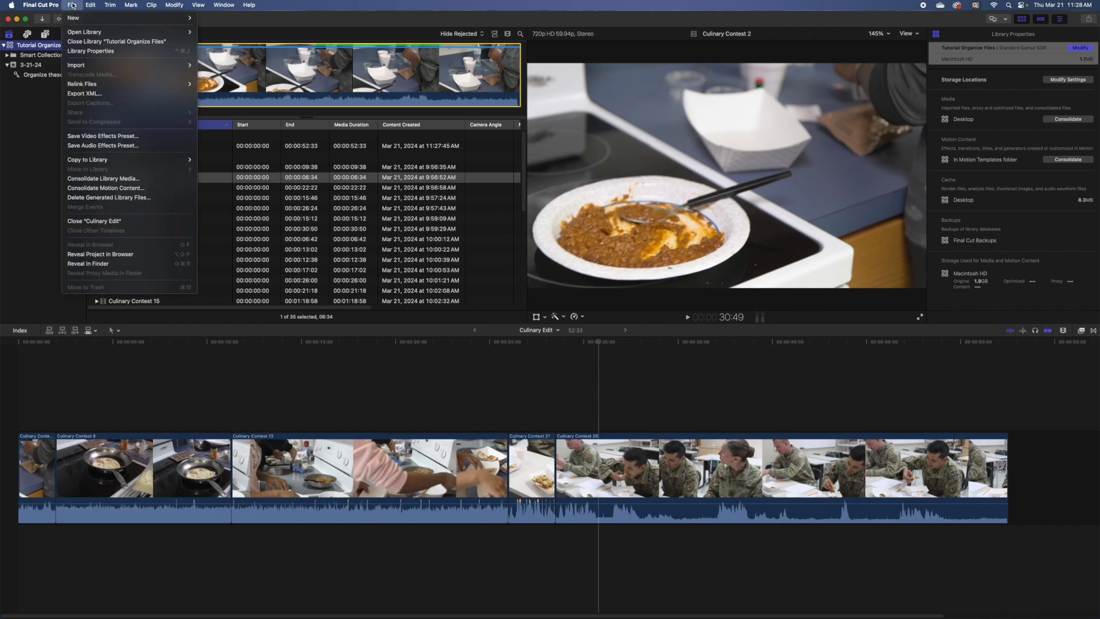
pyautogui.click(71, 93)
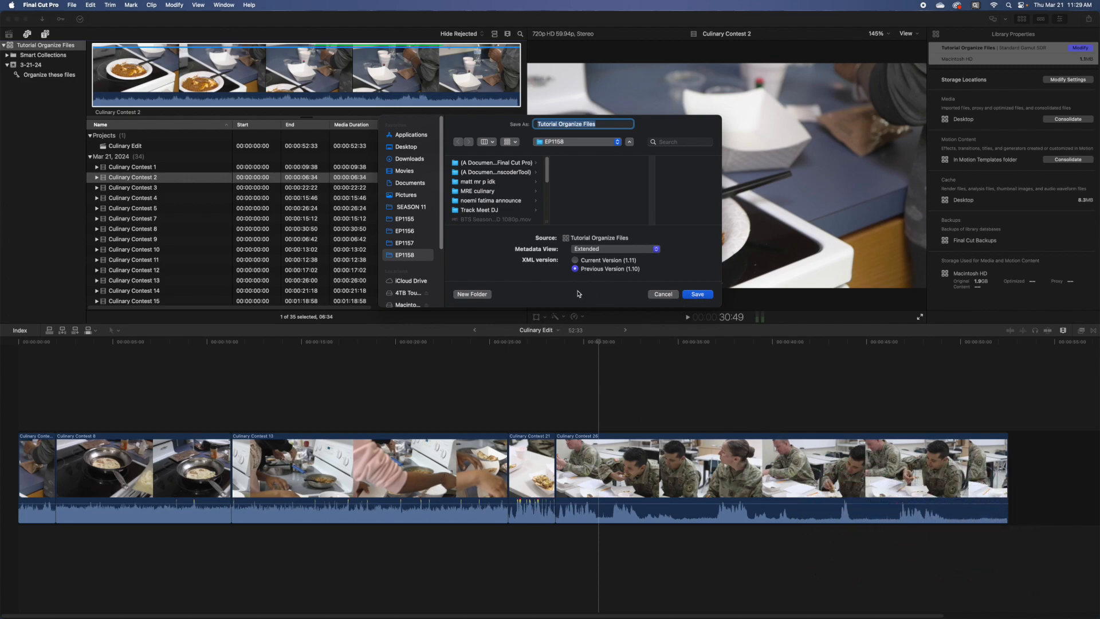
pyautogui.click(697, 295)
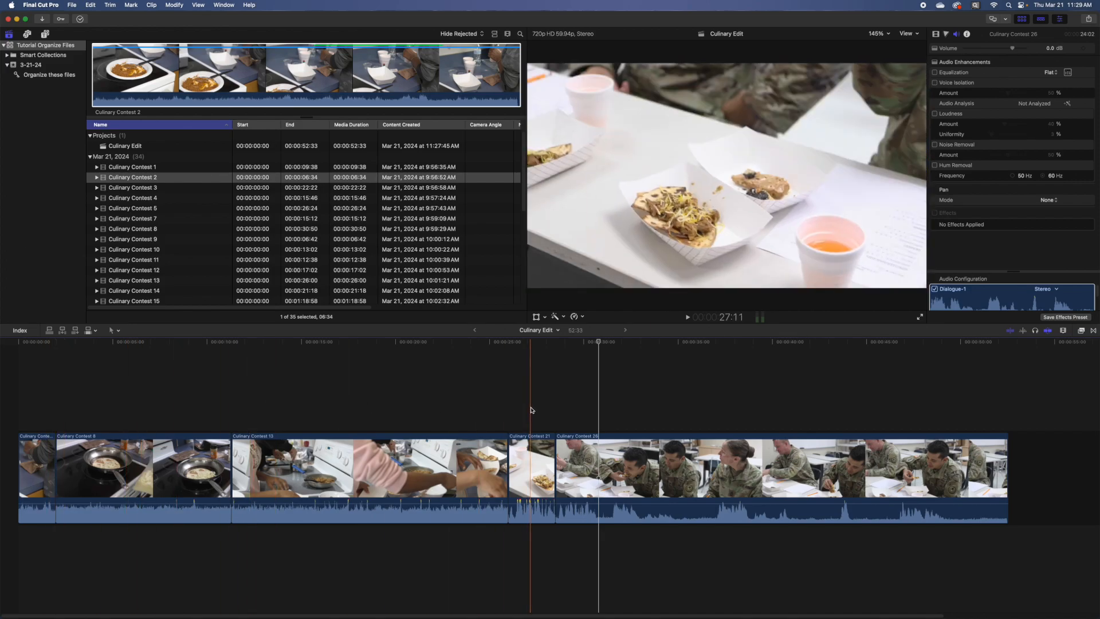
# - Review the clips under different browser filters, including Favorites and Unused, and restore the Hide Rejected filter
pyautogui.click(450, 34)
pyautogui.click(456, 25)
pyautogui.click(467, 35)
pyautogui.click(468, 45)
pyautogui.click(466, 35)
pyautogui.click(463, 44)
pyautogui.click(461, 34)
pyautogui.click(461, 47)
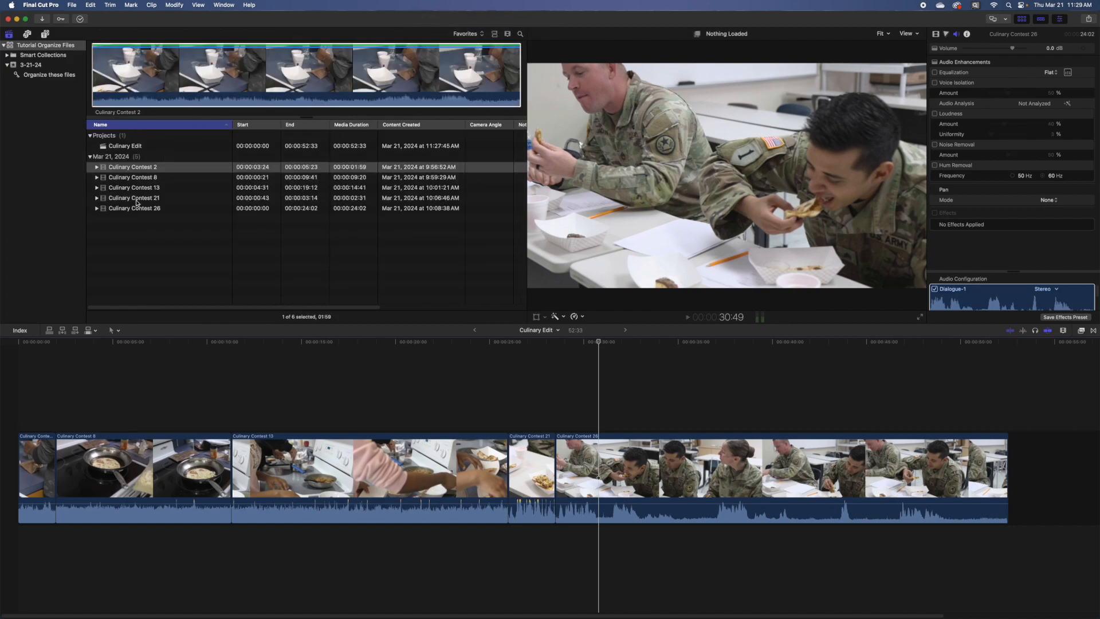
pyautogui.click(465, 33)
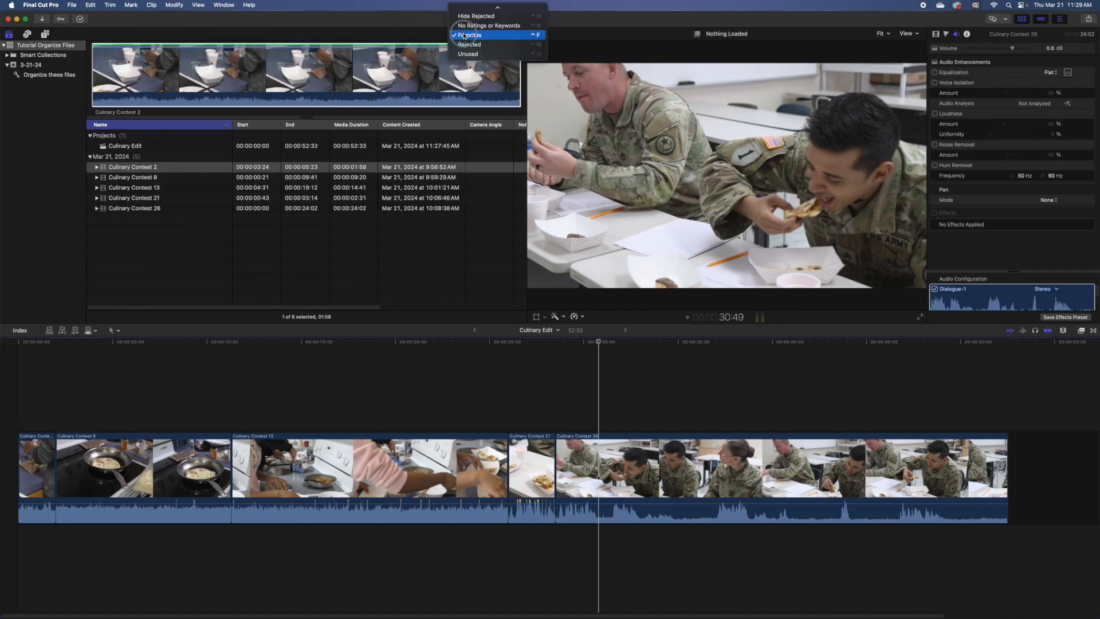
pyautogui.click(467, 54)
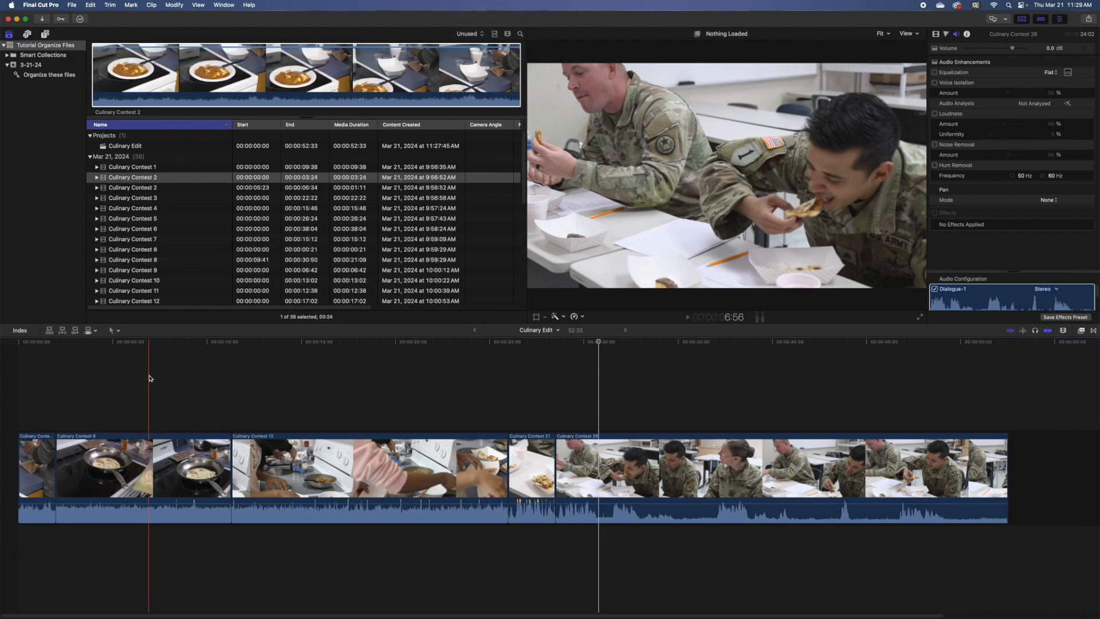
pyautogui.click(464, 34)
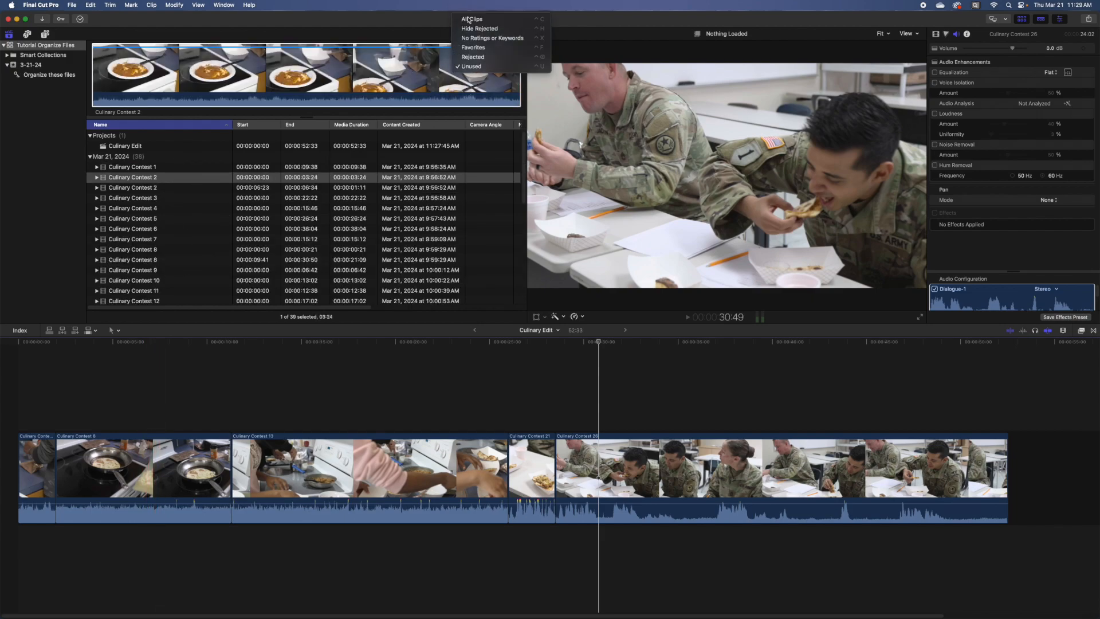
pyautogui.click(469, 29)
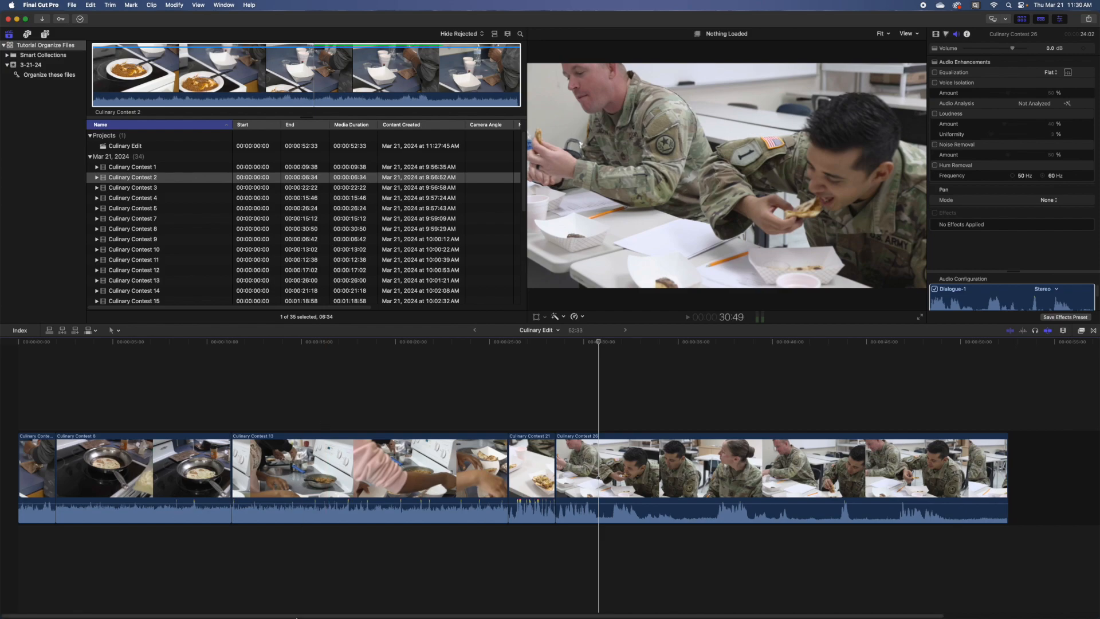
# - Switch to Finder and compress Tutorial Organize Files.fcpxmld in the EP1158 folder into a ZIP archive
pyautogui.click(57, 591)
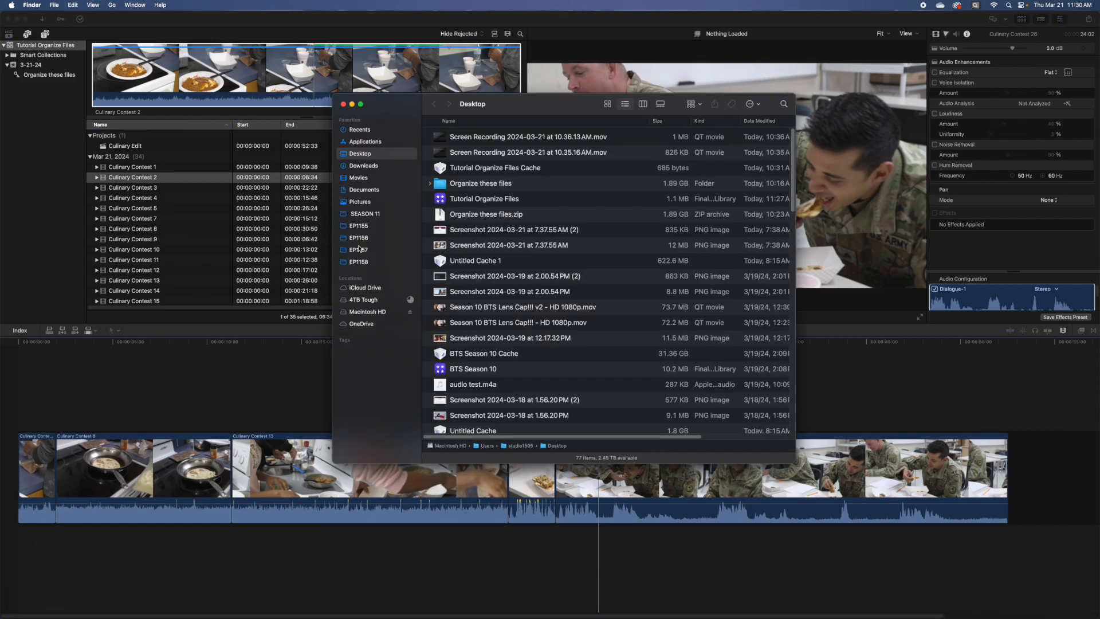
pyautogui.click(359, 262)
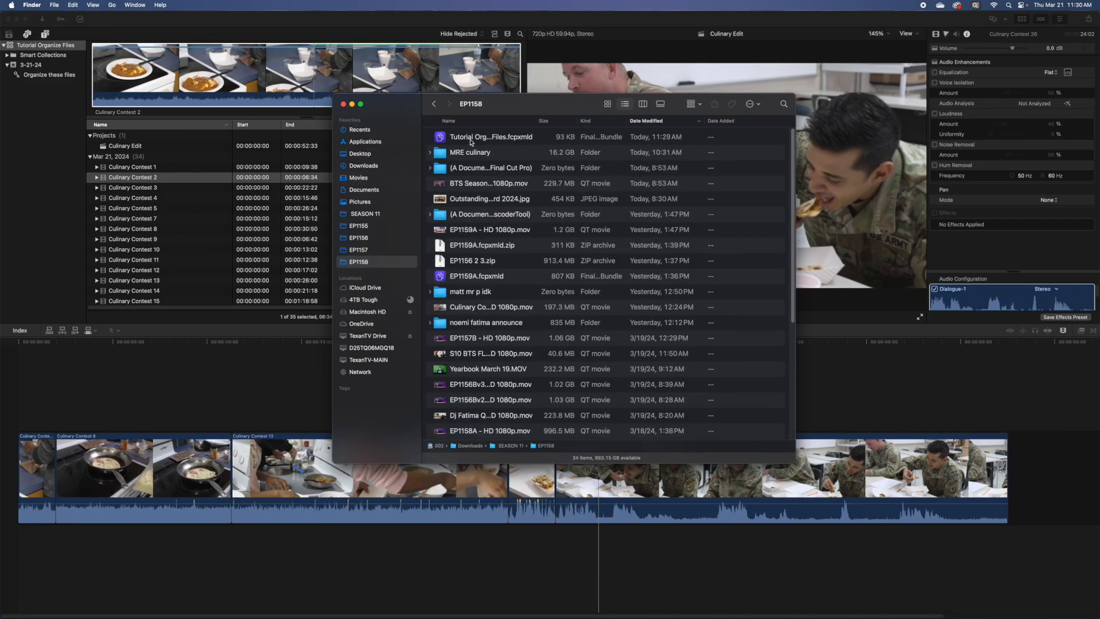
pyautogui.click(461, 137)
pyautogui.rightClick(462, 138)
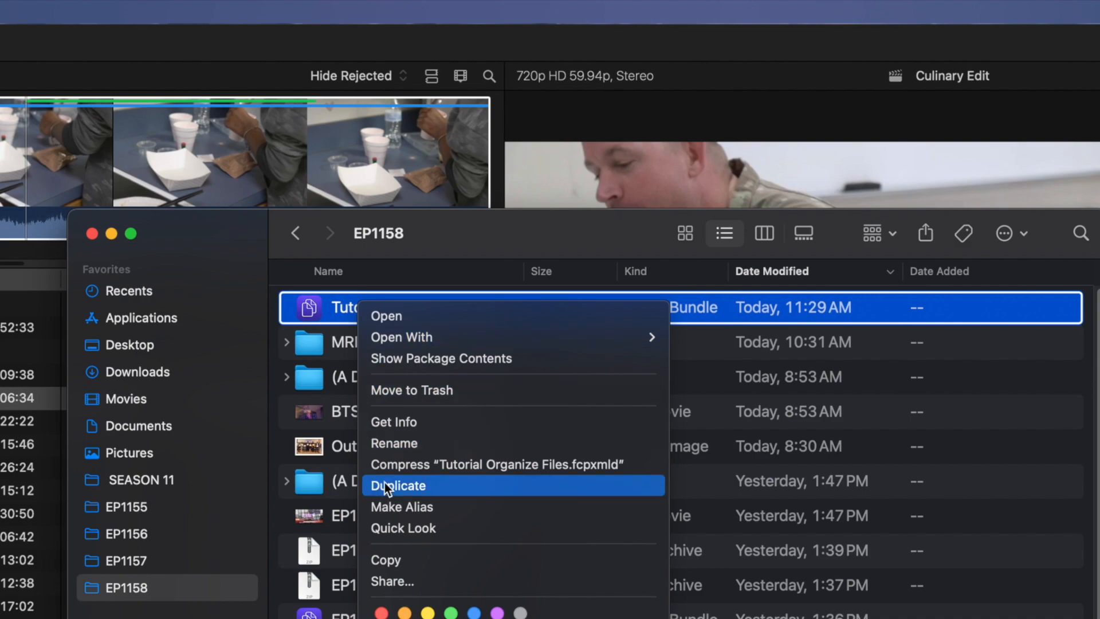
pyautogui.click(386, 469)
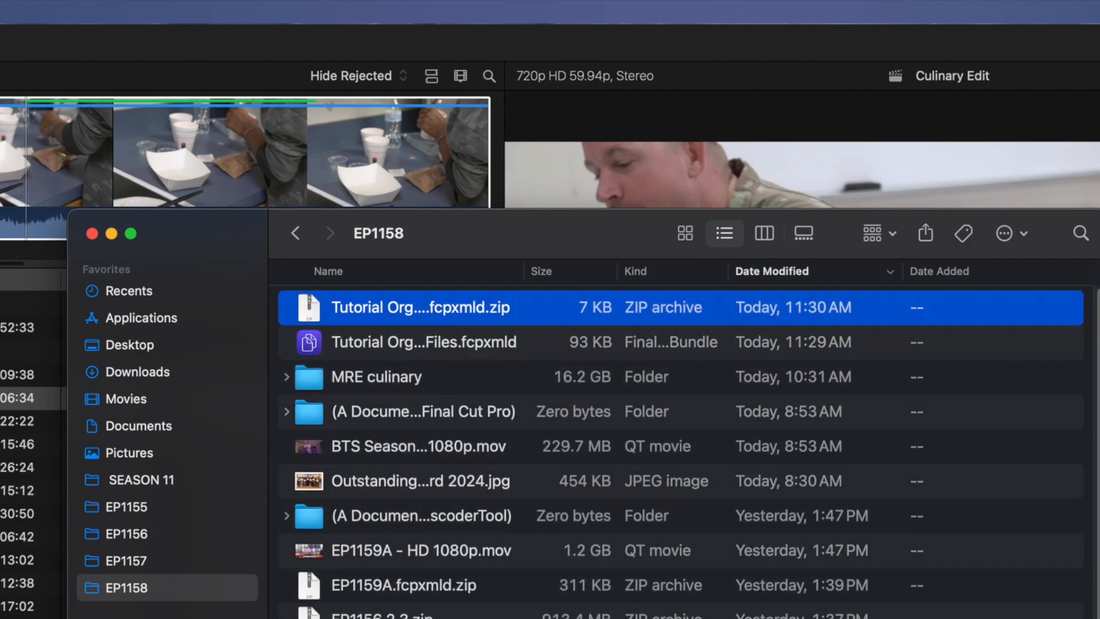